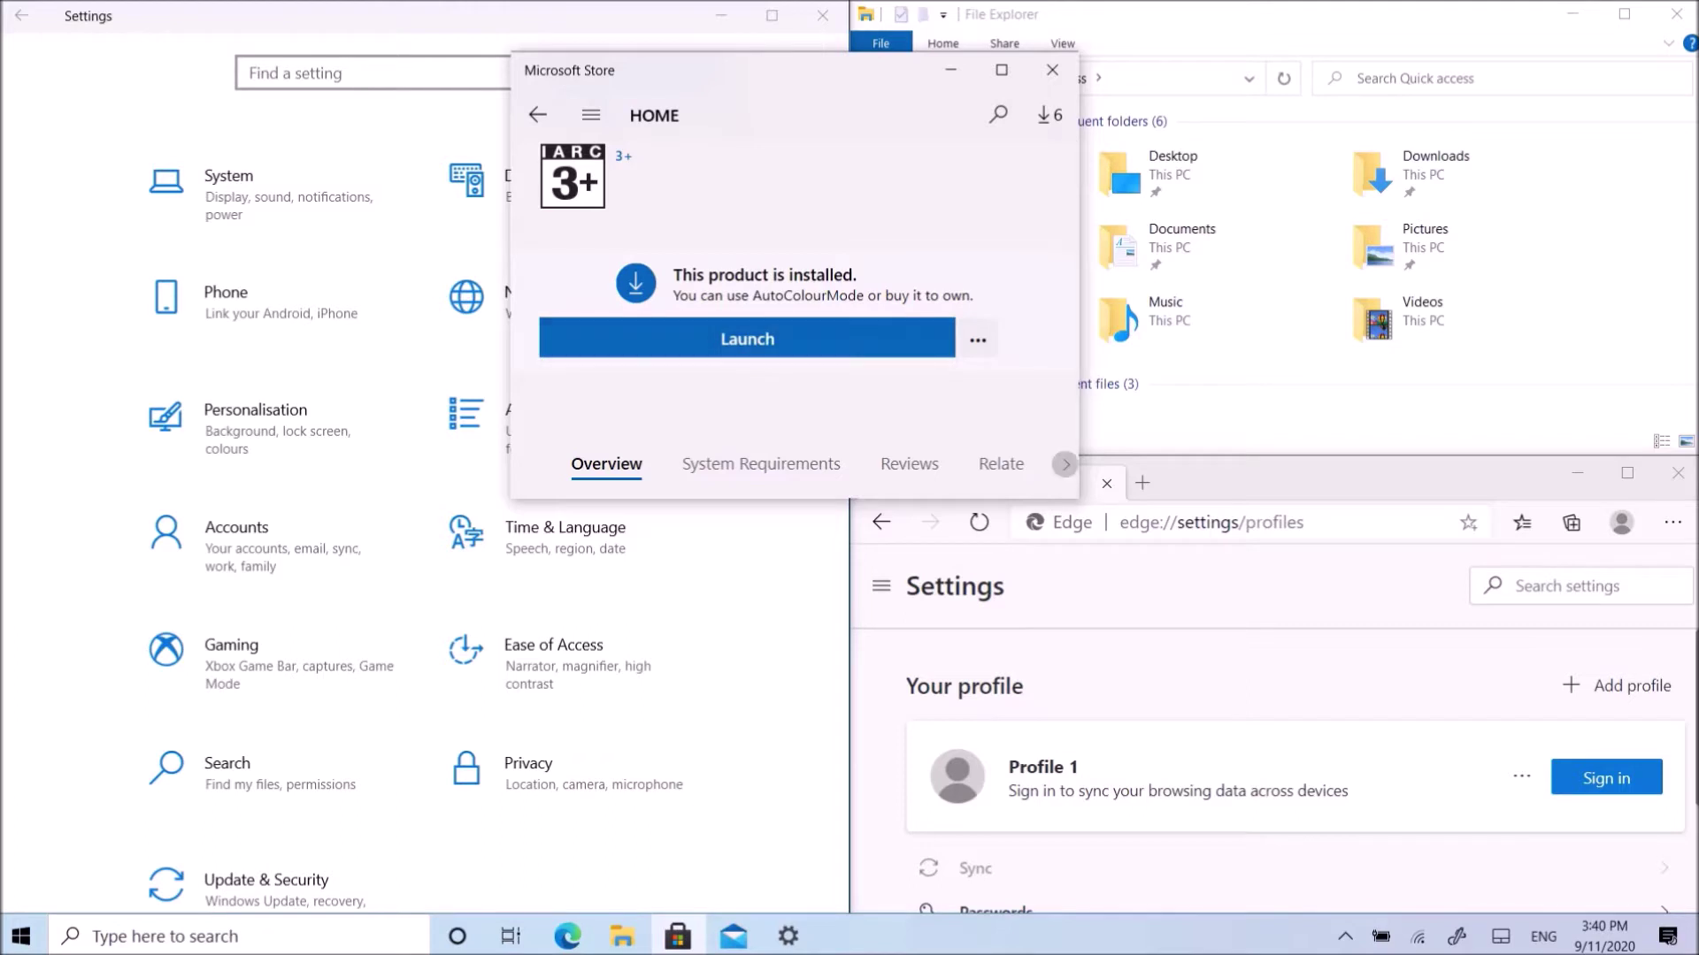
Launch AutoColourMode and schedule its colour mode as "Auto, based on time" with times set automatically from sunset/sunrise.
{"action": "key", "text": "Tab"}
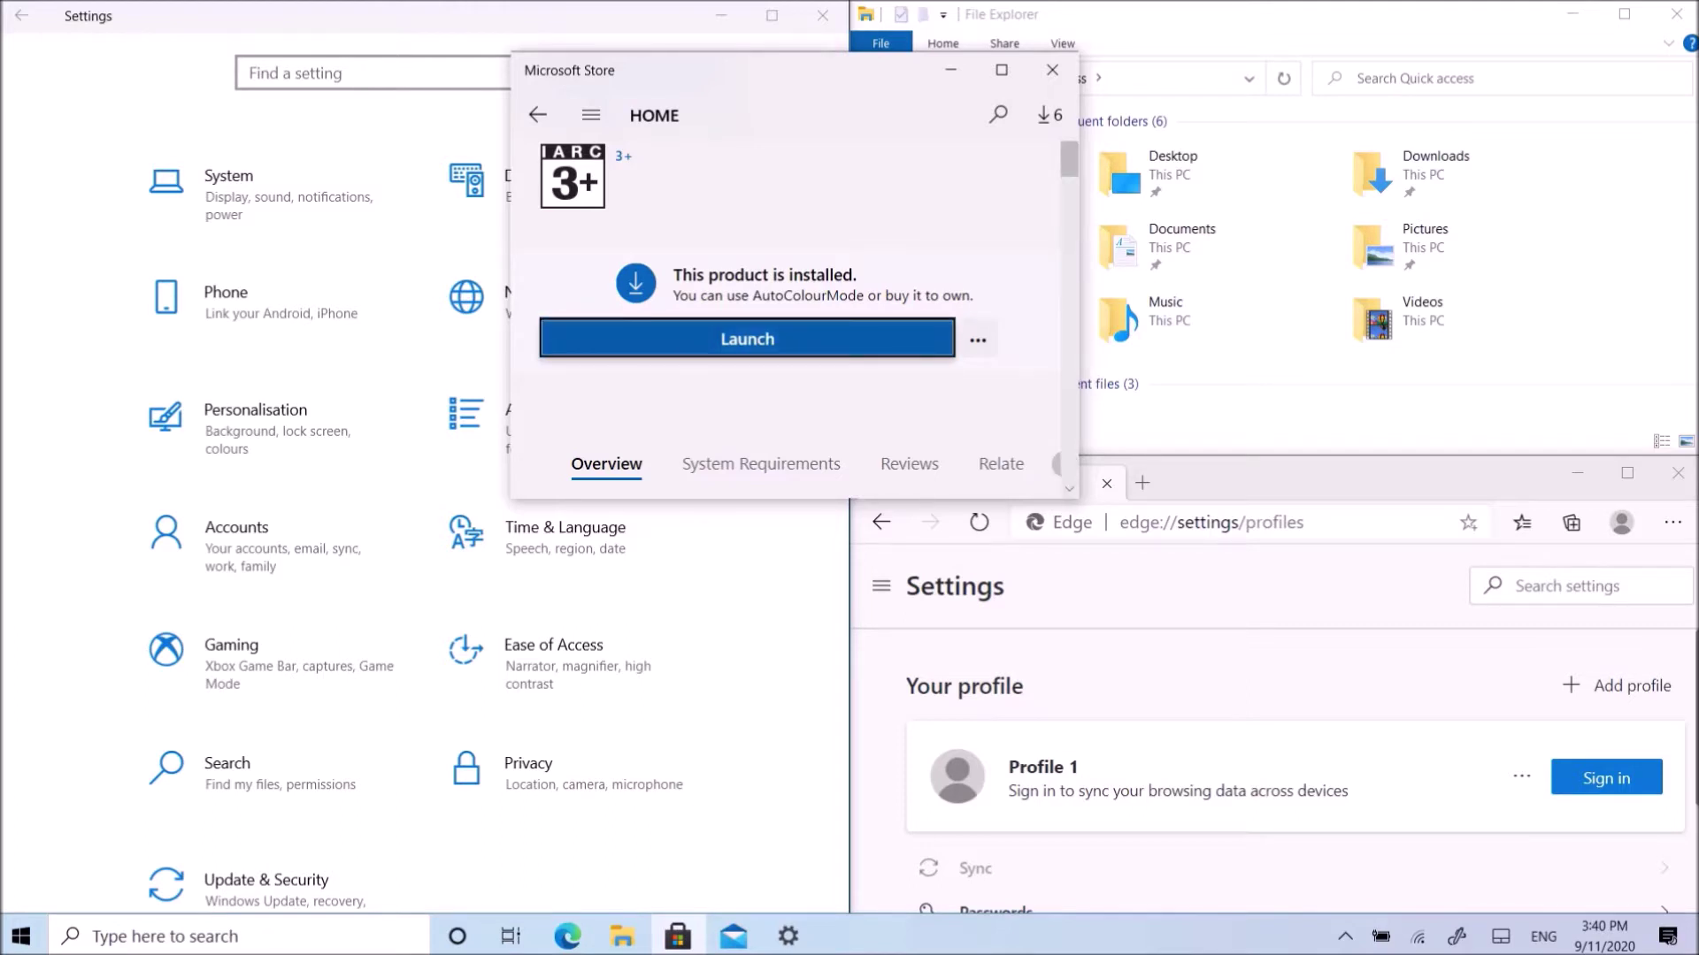
{"action": "key", "text": "Return"}
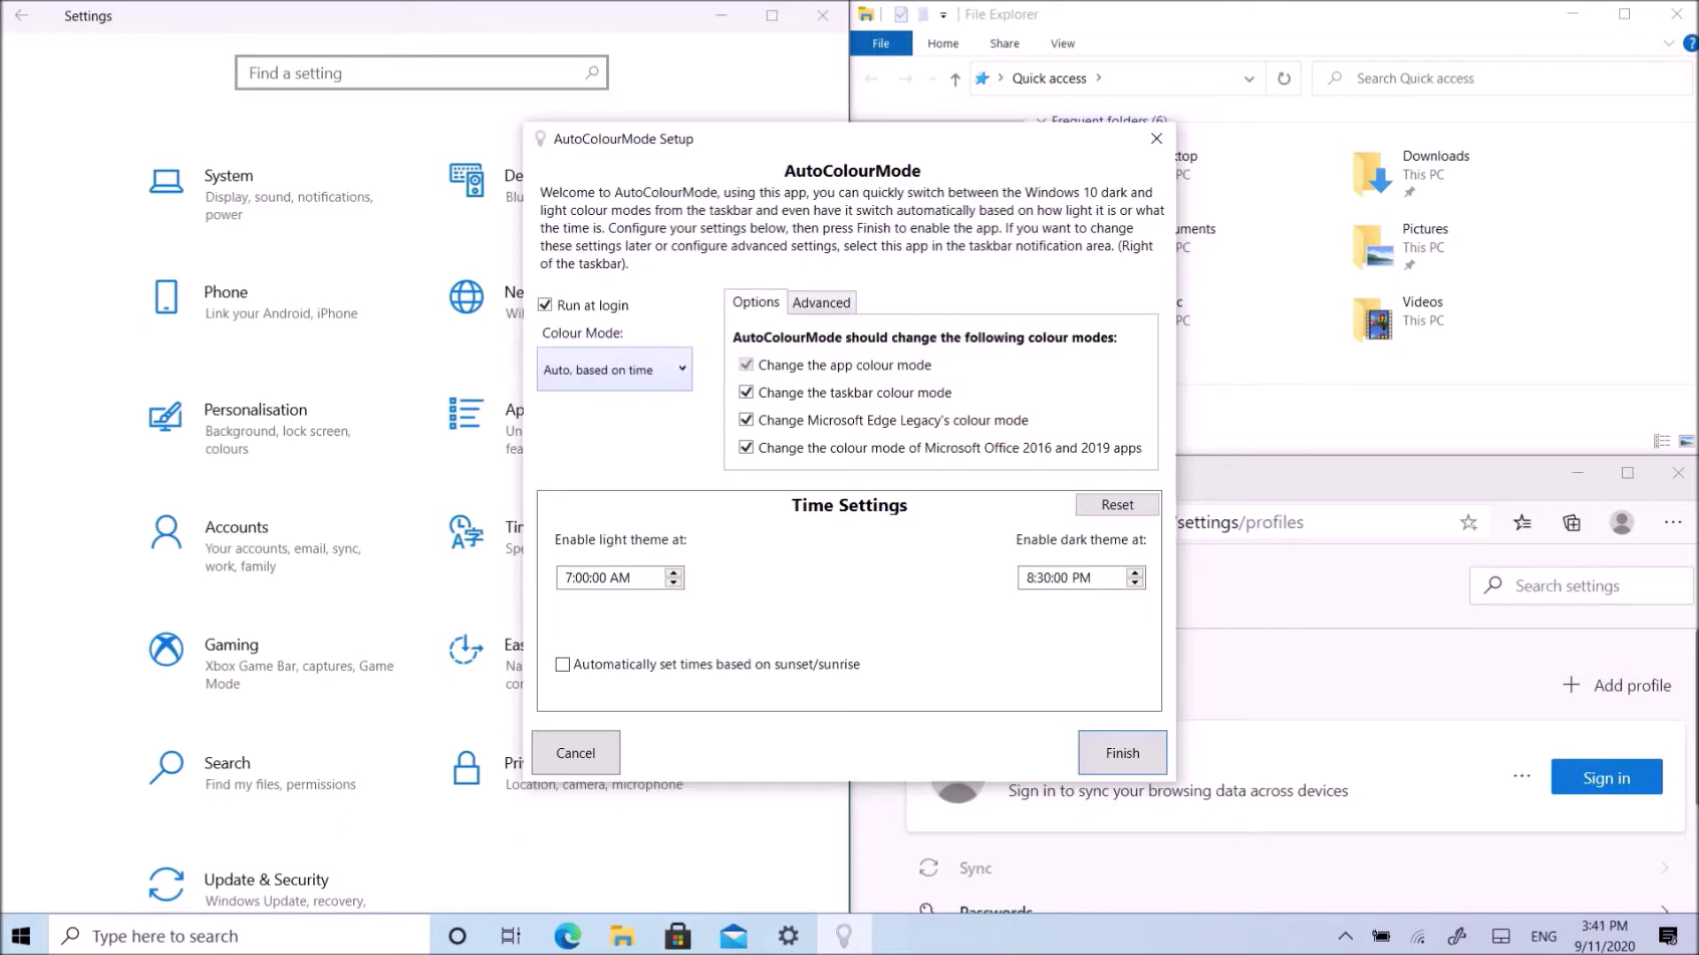
{"action": "left_click", "coordinate": [614, 370]}
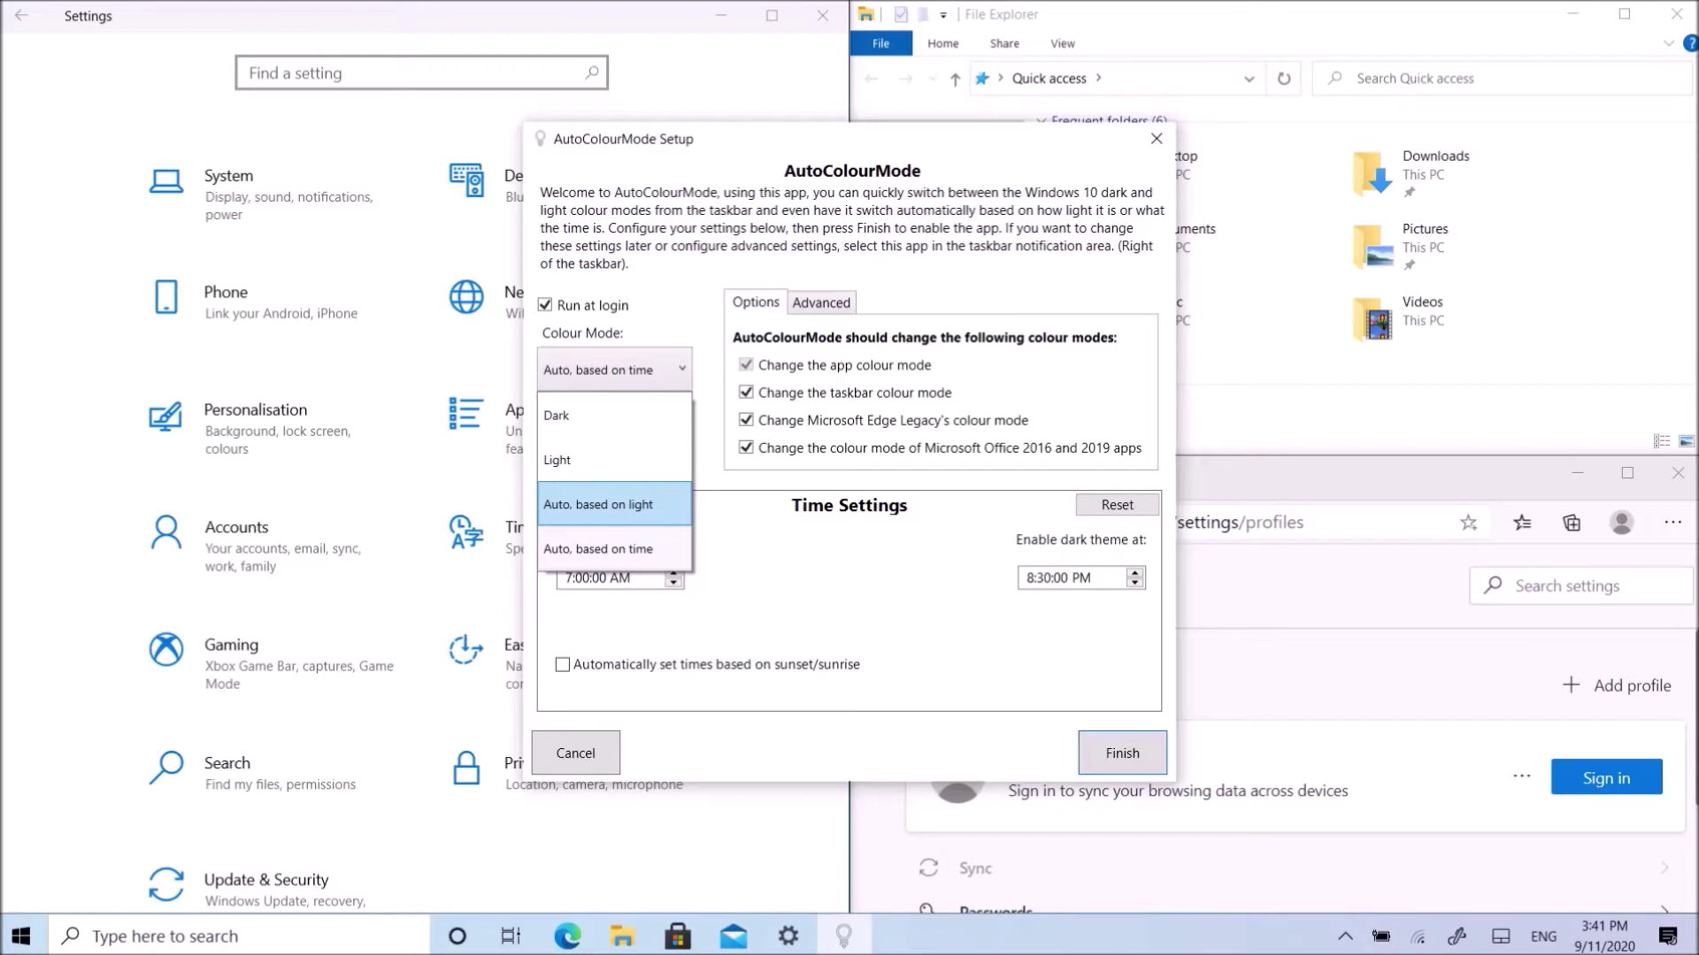
{"action": "left_click", "coordinate": [614, 549]}
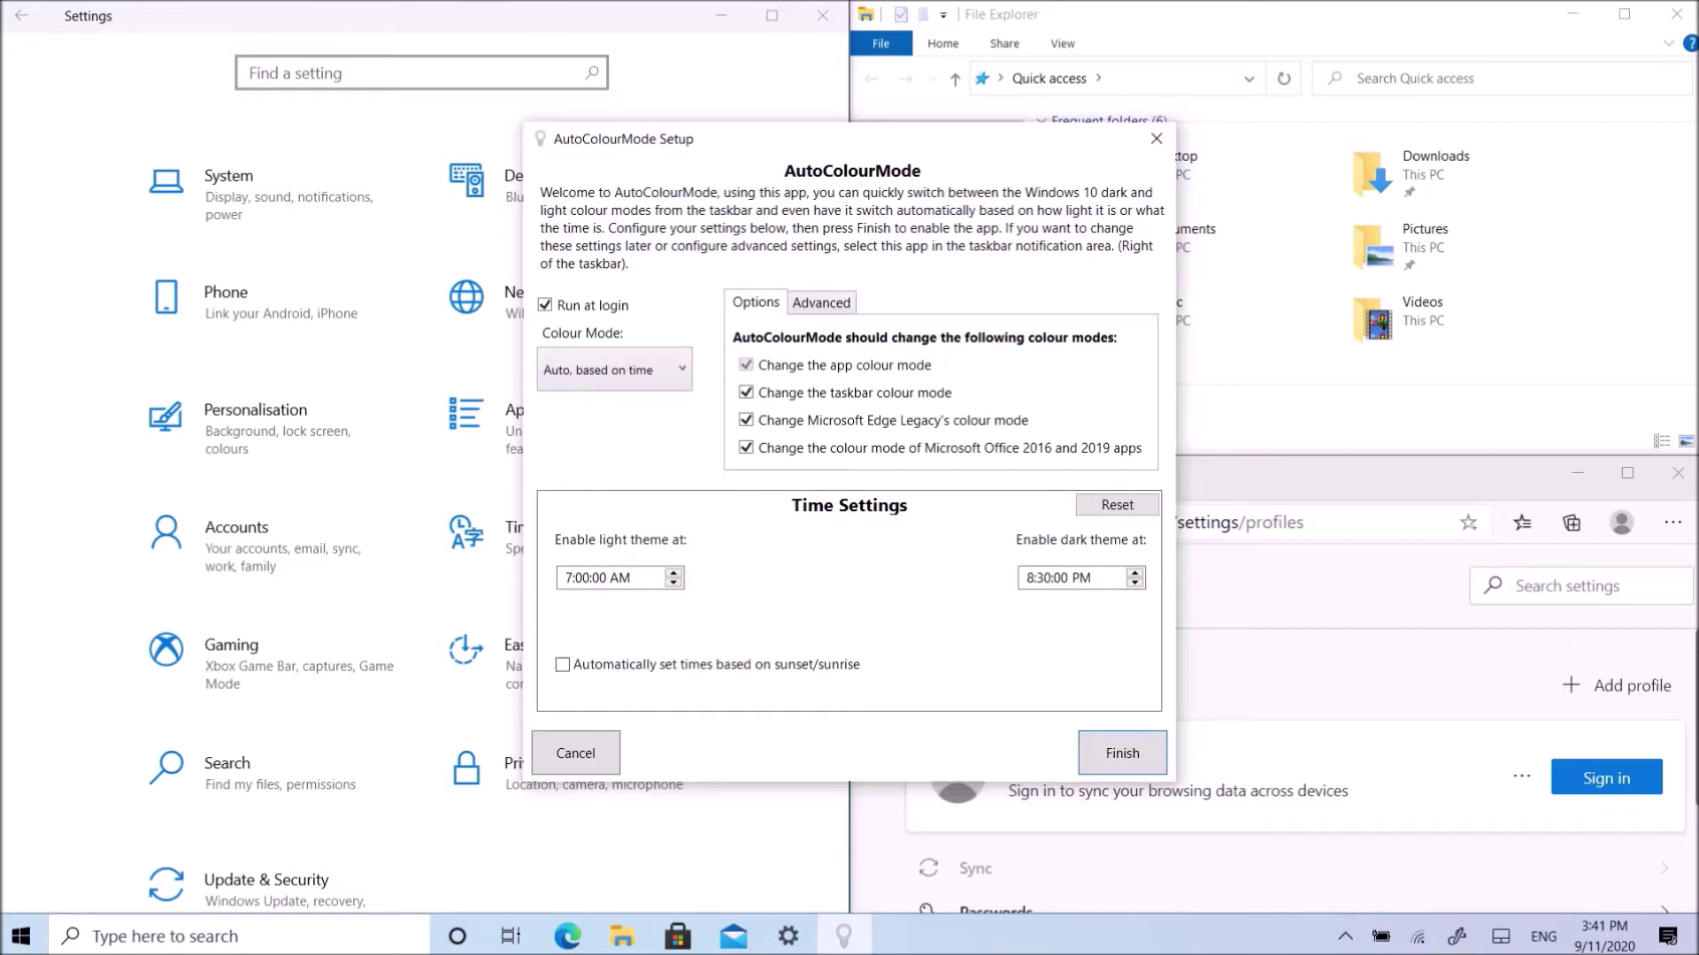
{"action": "left_click", "coordinate": [563, 665]}
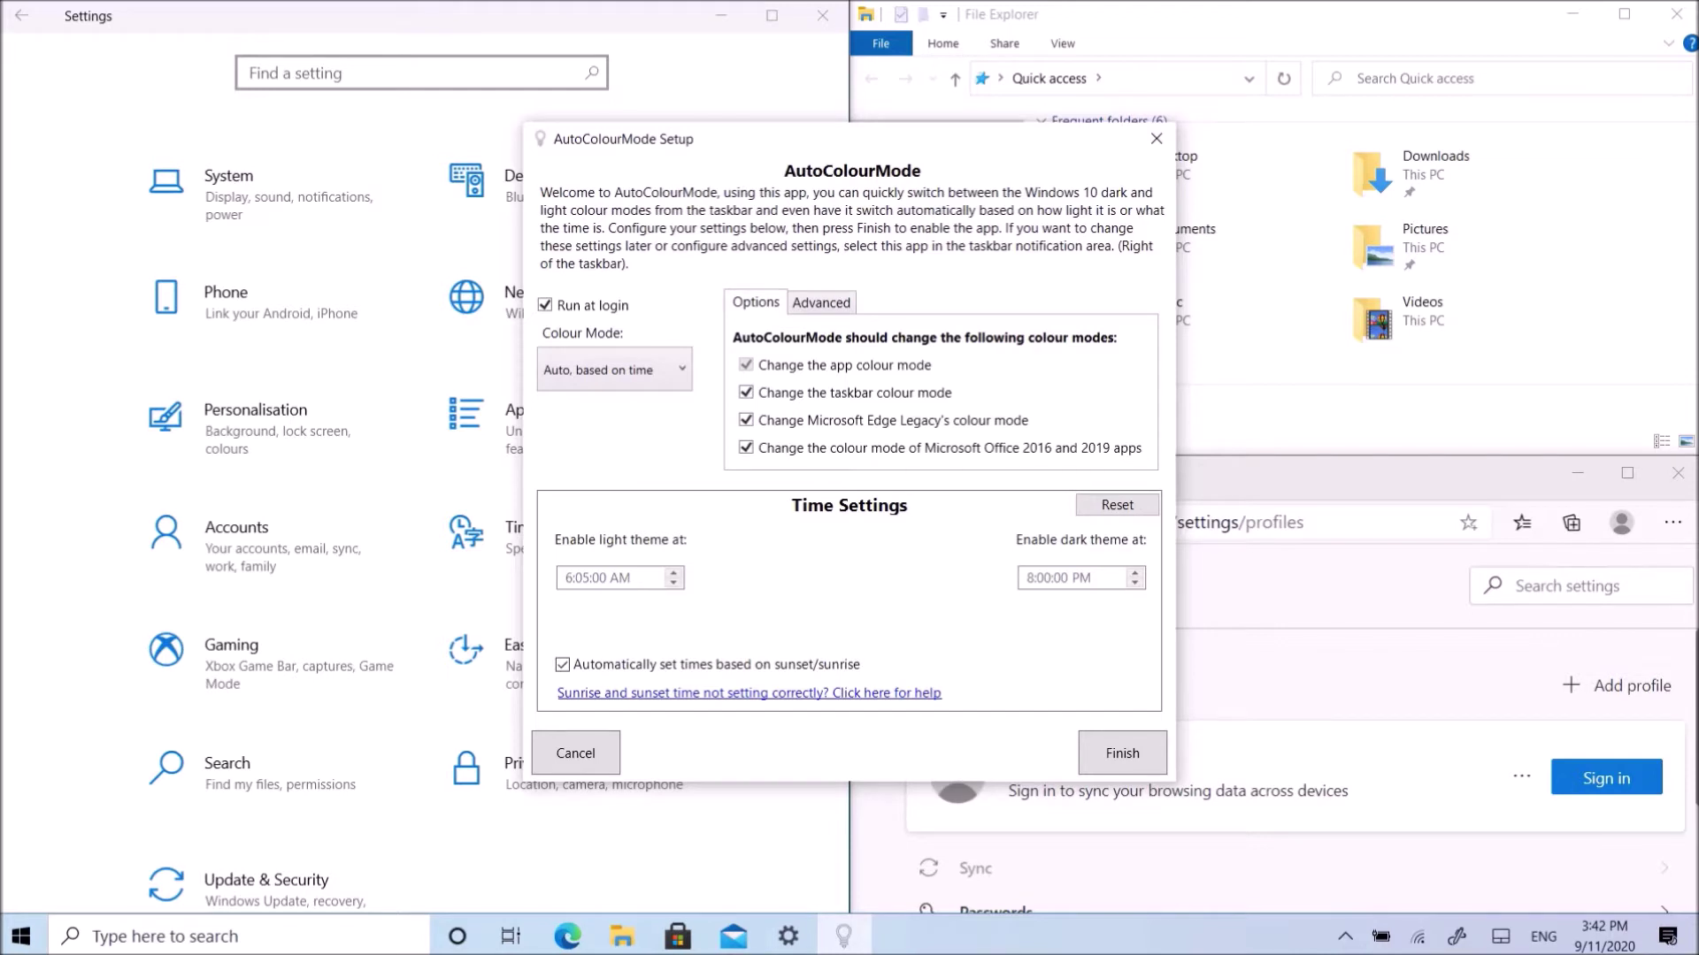
Exclude the taskbar, Microsoft Edge Legacy and Office apps from the colour changes, and set the colour mode to Dark.
{"action": "left_click", "coordinate": [746, 392]}
{"action": "left_click", "coordinate": [746, 420]}
{"action": "left_click", "coordinate": [746, 447]}
{"action": "left_click", "coordinate": [614, 370]}
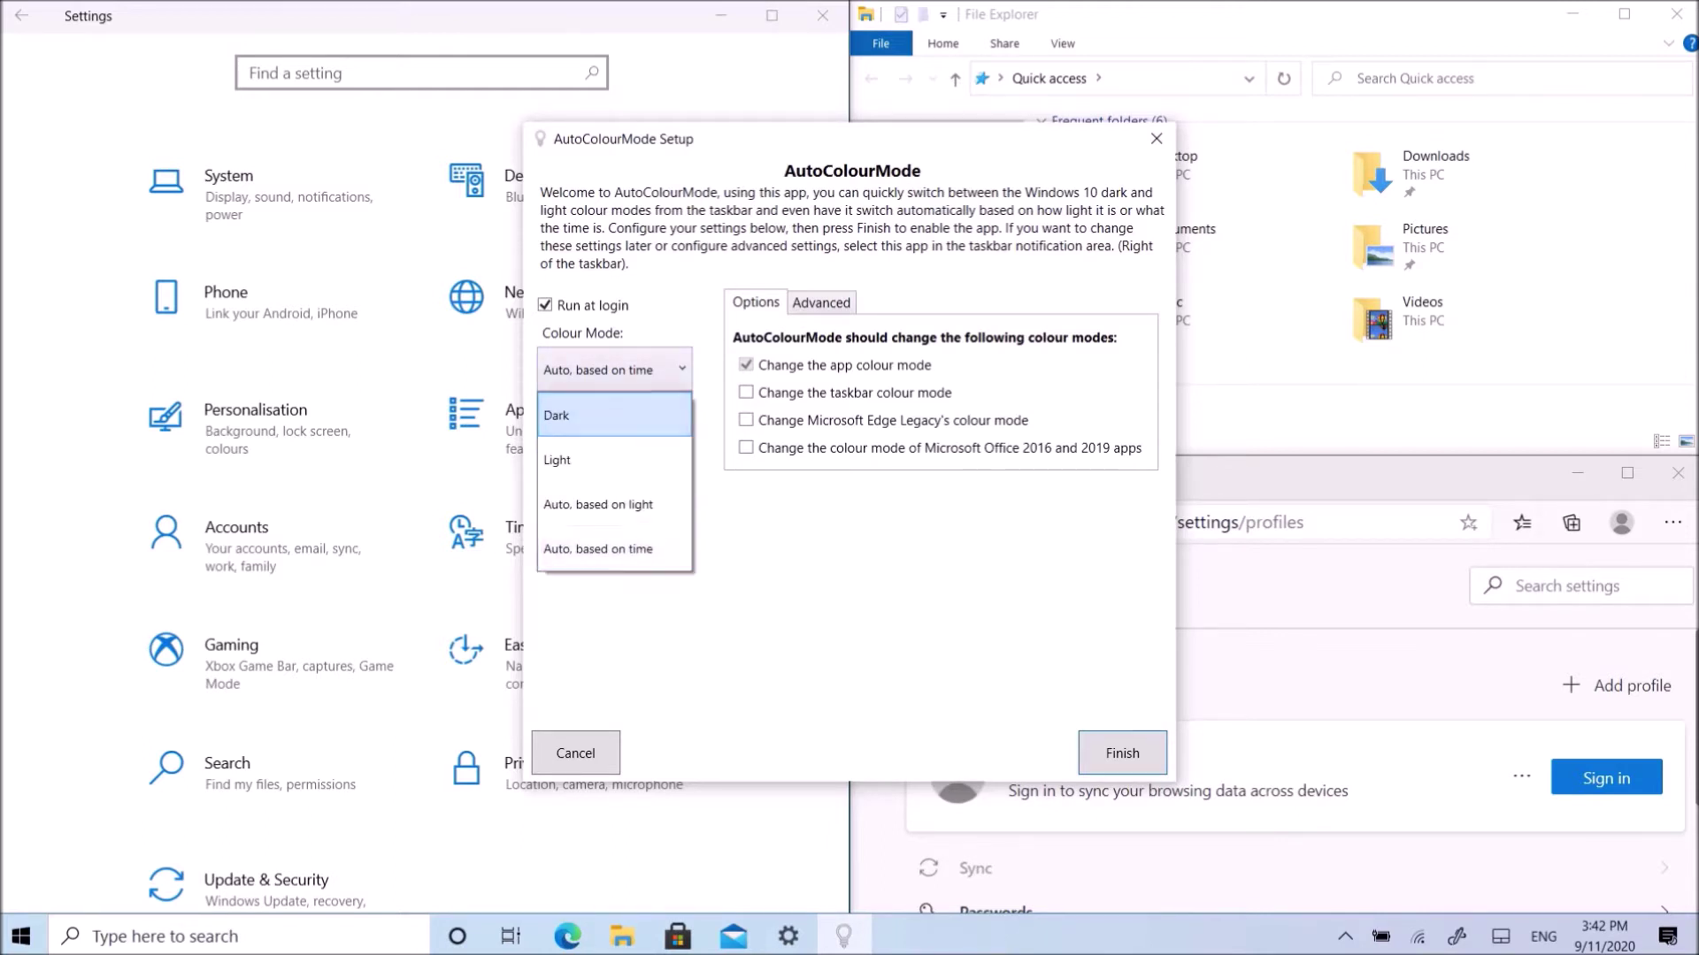
{"action": "left_click", "coordinate": [614, 415]}
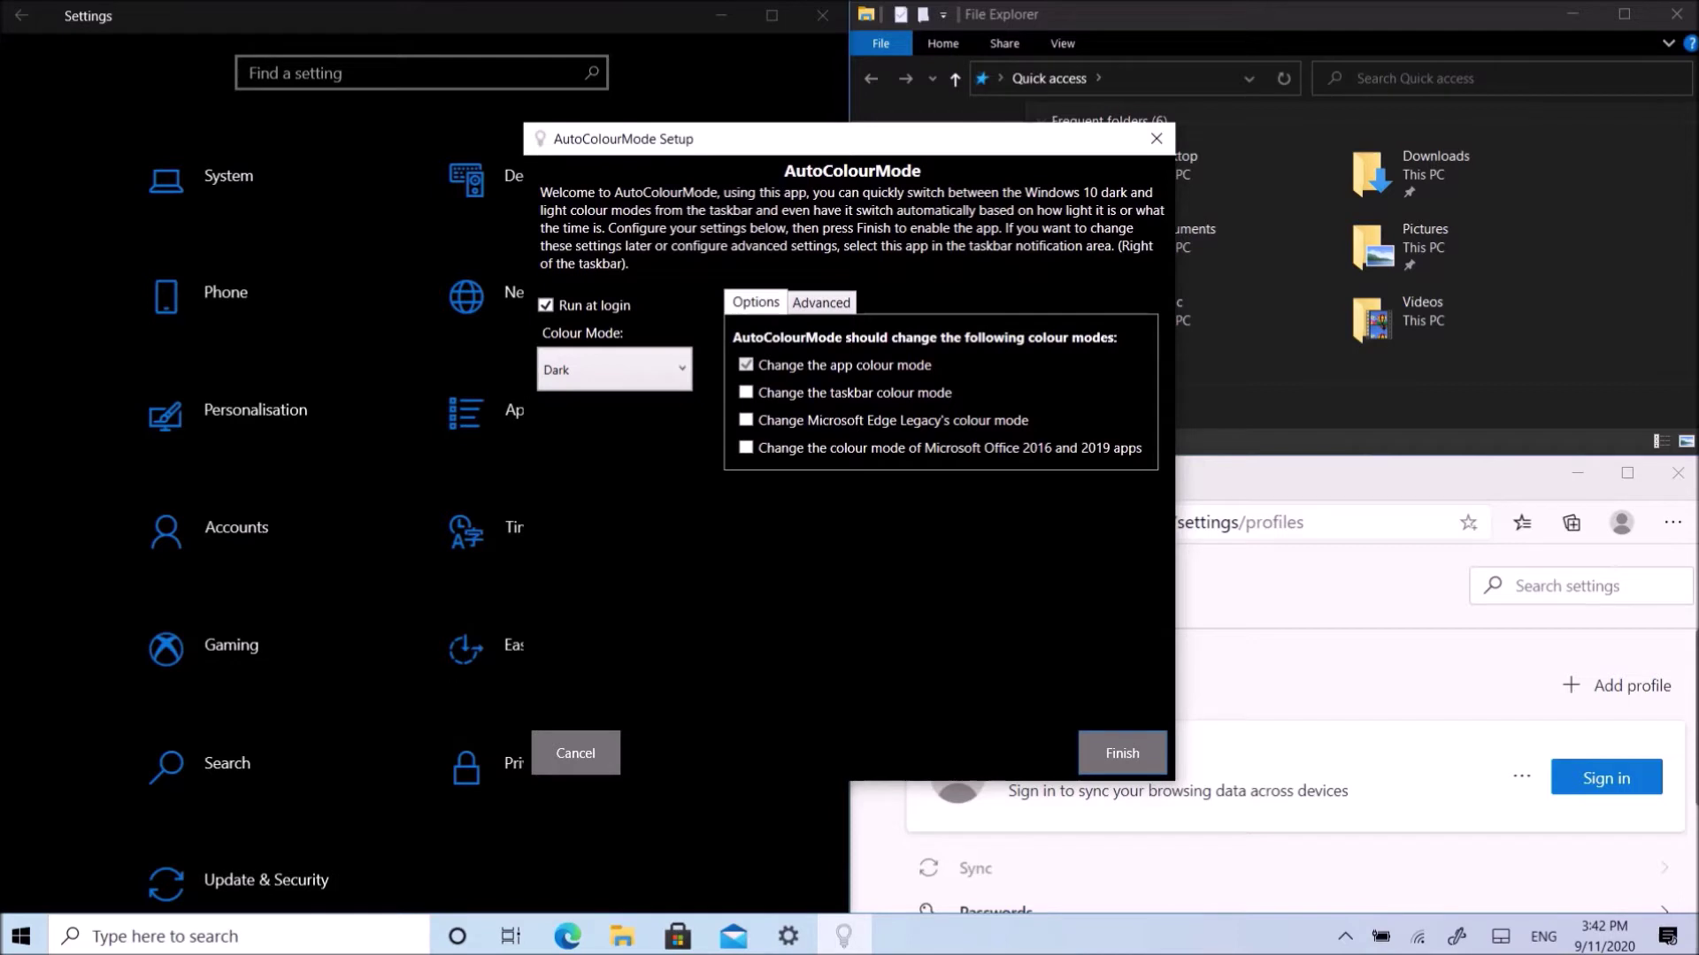
Include the taskbar in the colour changes while in Light mode, and switch the colour mode back to Dark.
{"action": "key", "text": "alt+Down"}
{"action": "key", "text": "Down"}
{"action": "key", "text": "Return"}
{"action": "left_click", "coordinate": [745, 392]}
{"action": "key", "text": "alt+Down"}
{"action": "key", "text": "Up"}
{"action": "key", "text": "Return"}
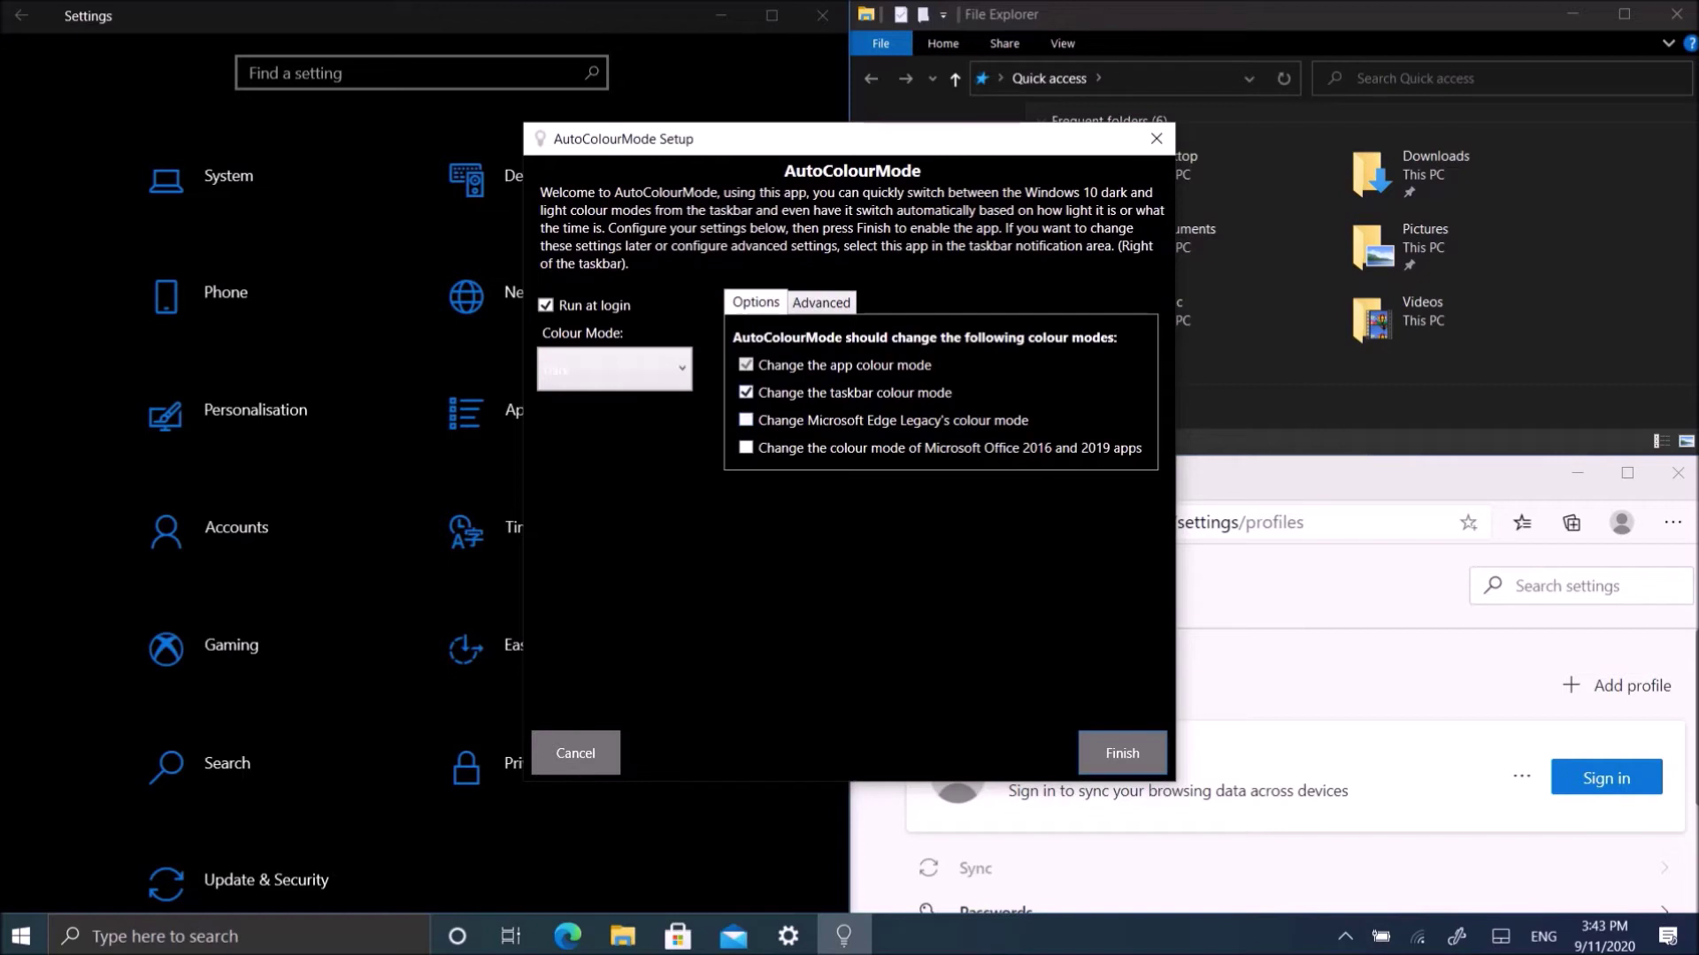
Include Microsoft Office and Edge Legacy in the colour changes, and set the colour mode to Light.
{"action": "left_click", "coordinate": [746, 448]}
{"action": "left_click", "coordinate": [746, 421]}
{"action": "left_click", "coordinate": [614, 369]}
{"action": "key", "text": "Return"}
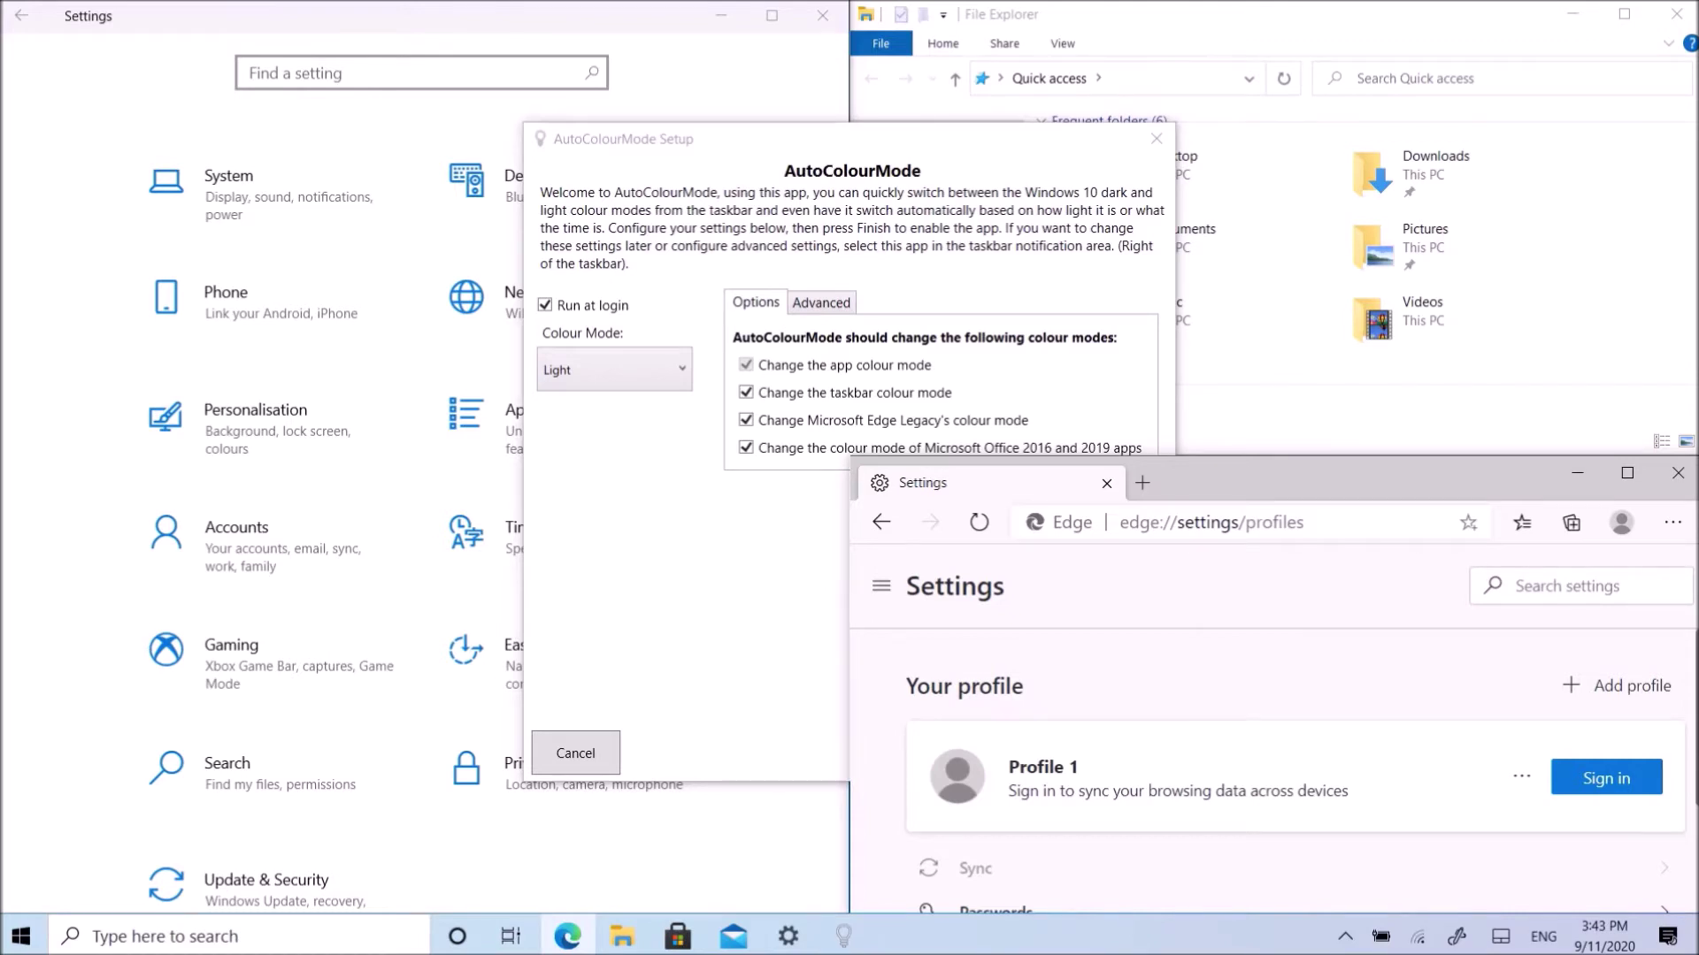
Set the default theme to System default in Microsoft Edge's appearance settings.
{"action": "left_click", "coordinate": [1672, 522]}
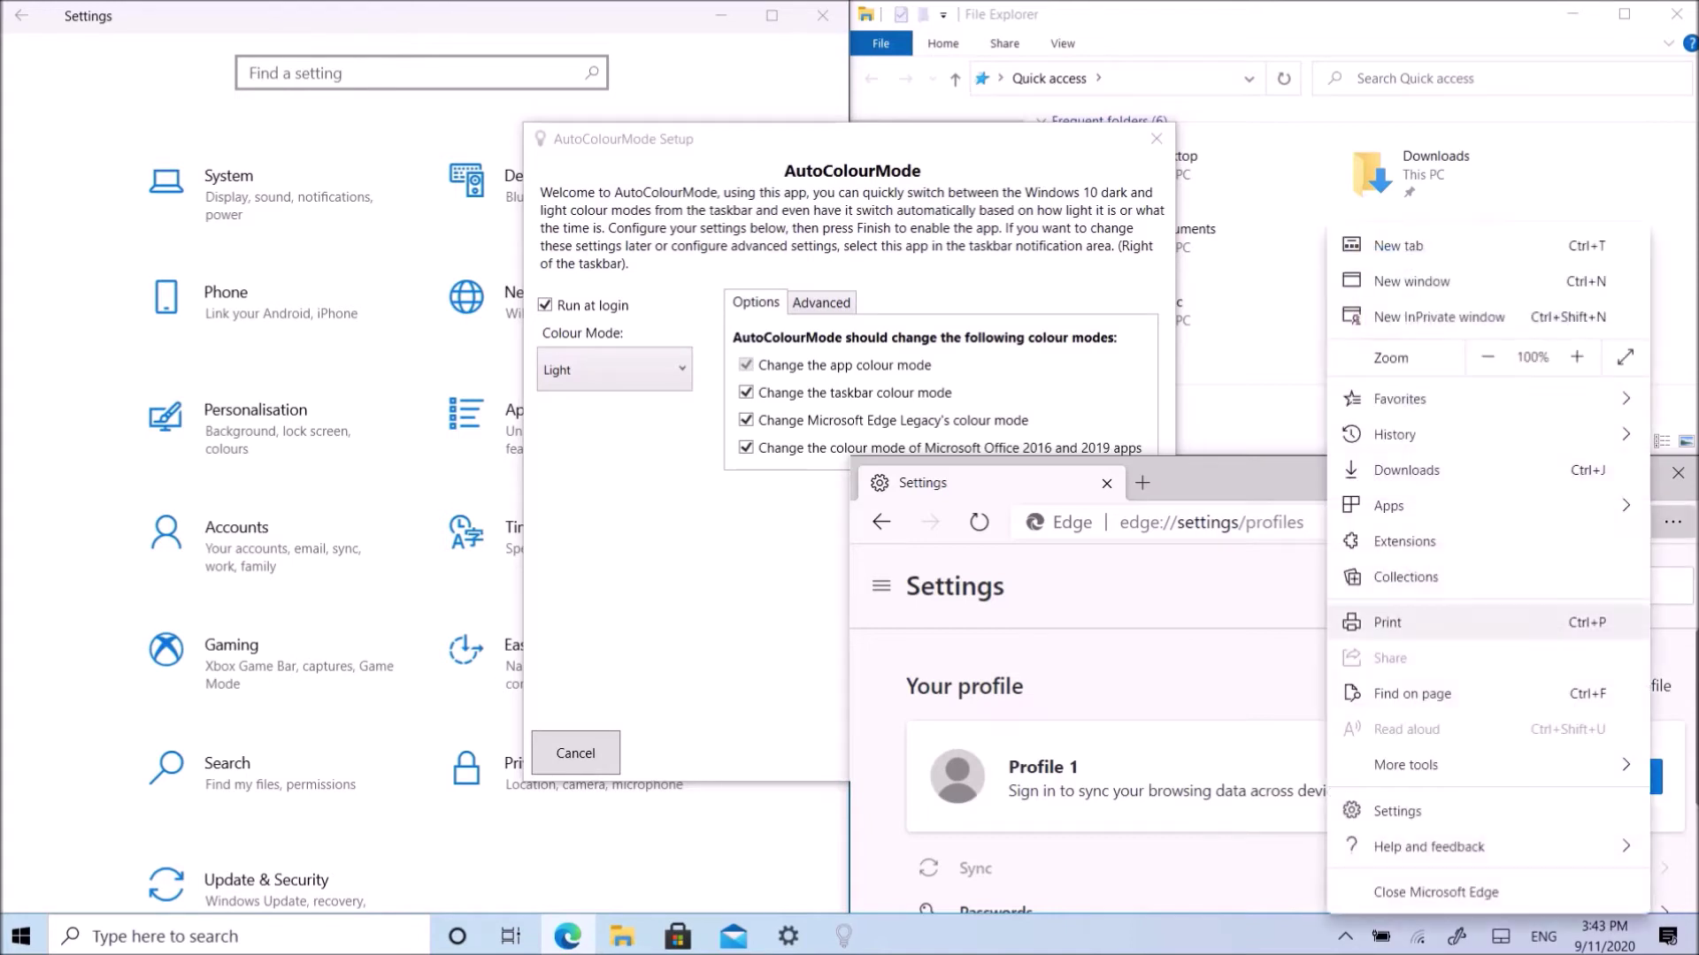
{"action": "left_click", "coordinate": [1396, 811]}
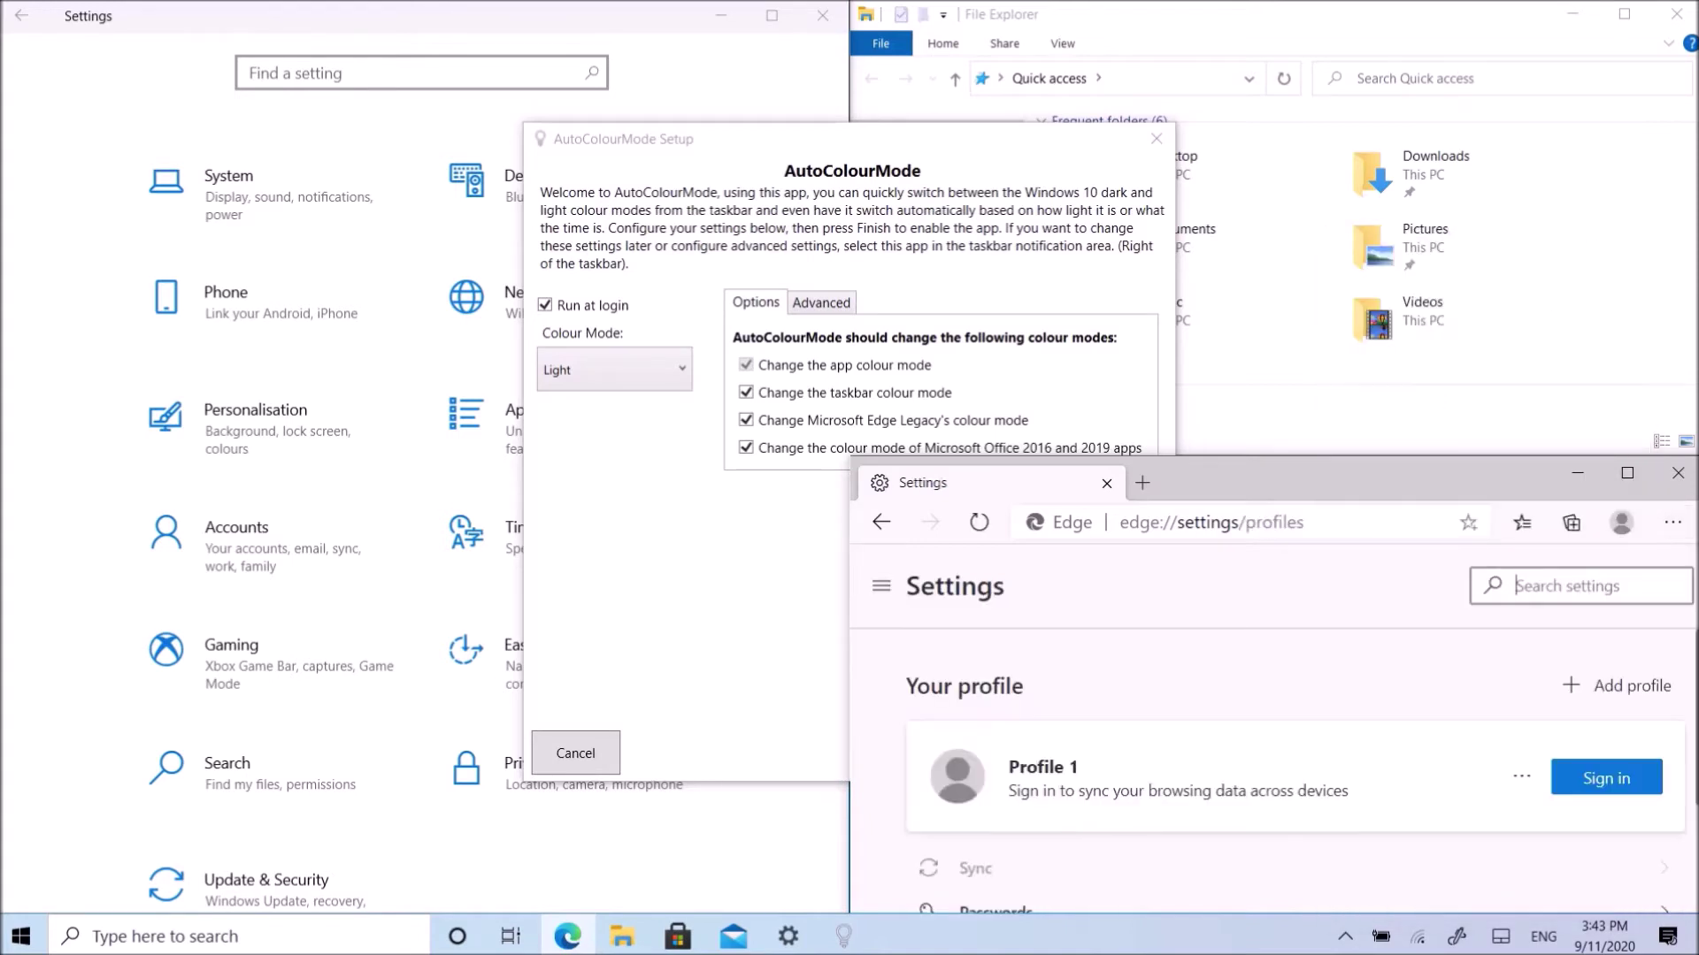
{"action": "left_click", "coordinate": [881, 586]}
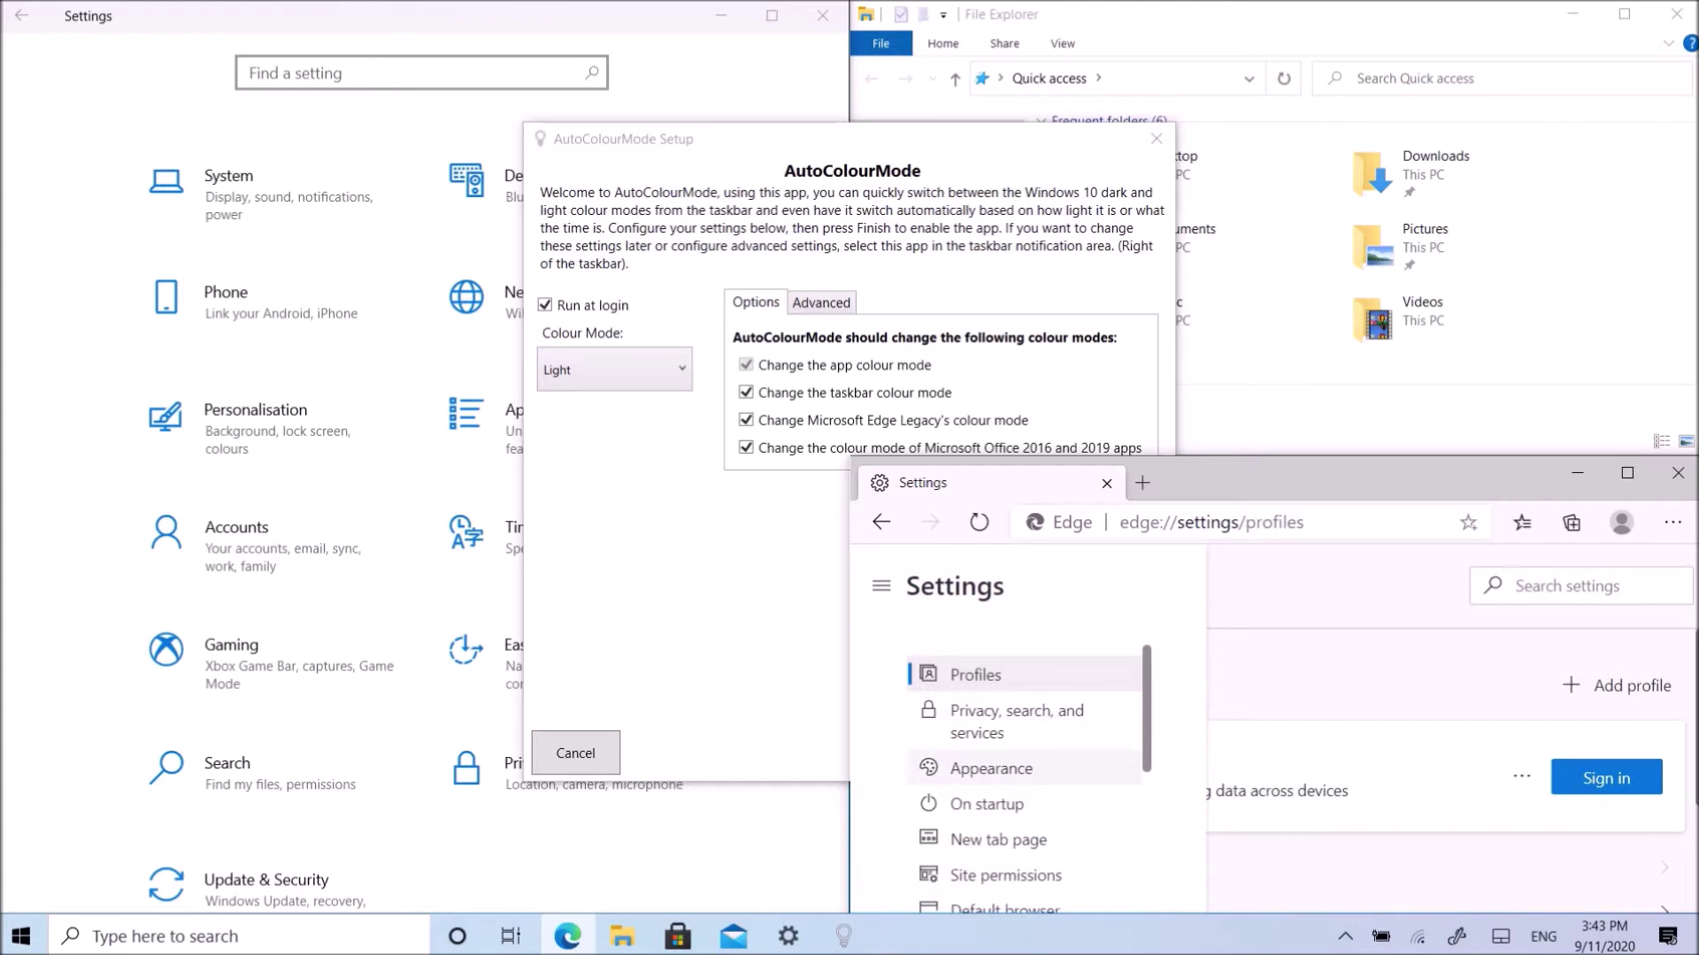
{"action": "left_click", "coordinate": [979, 746]}
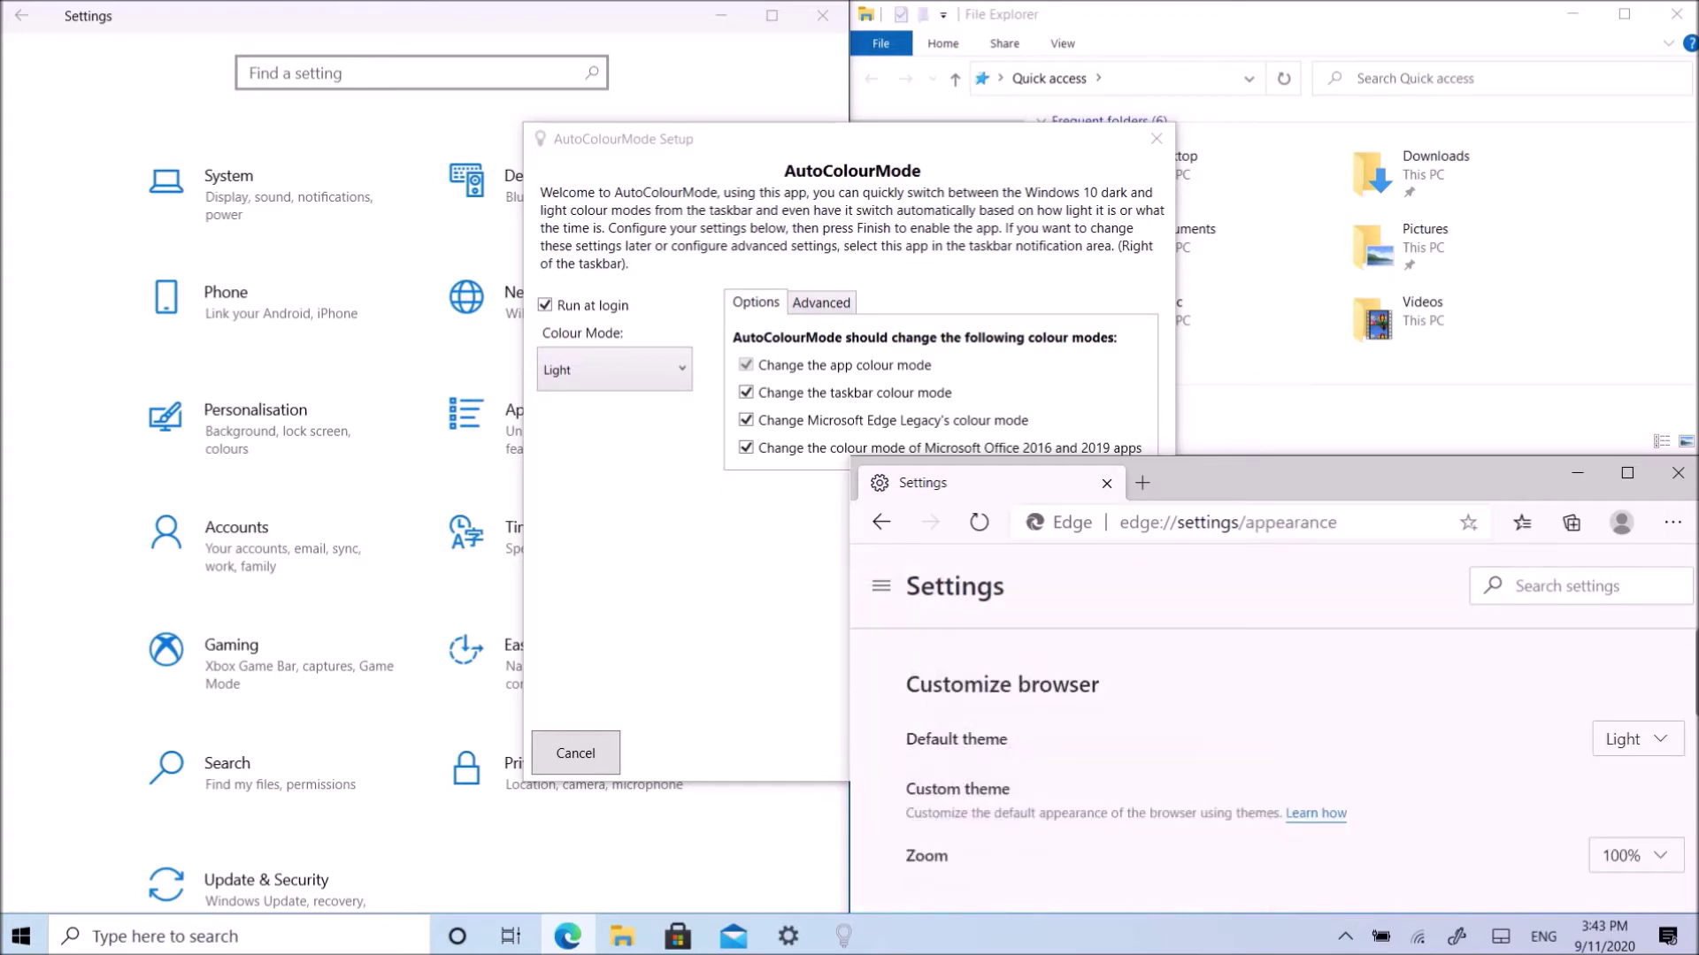
{"action": "left_click", "coordinate": [1638, 739]}
{"action": "left_click", "coordinate": [1619, 850]}
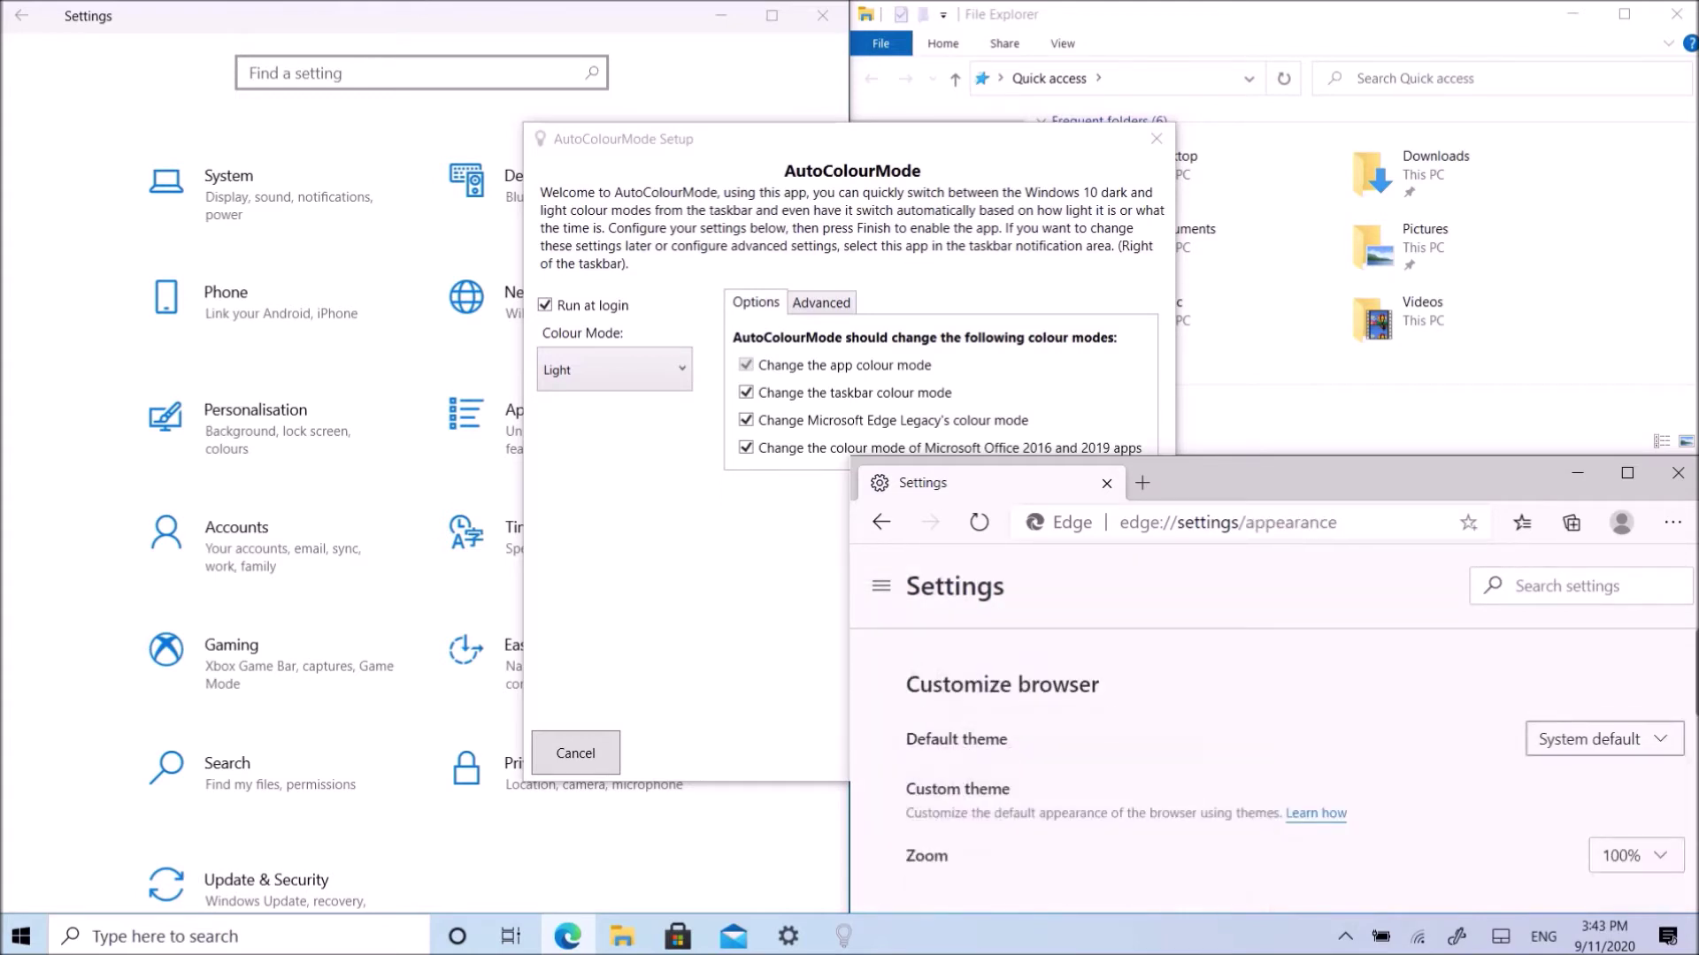
Try the Dark colour mode in AutoColourMode, and return it to "Auto, based on time".
{"action": "left_click", "coordinate": [613, 369]}
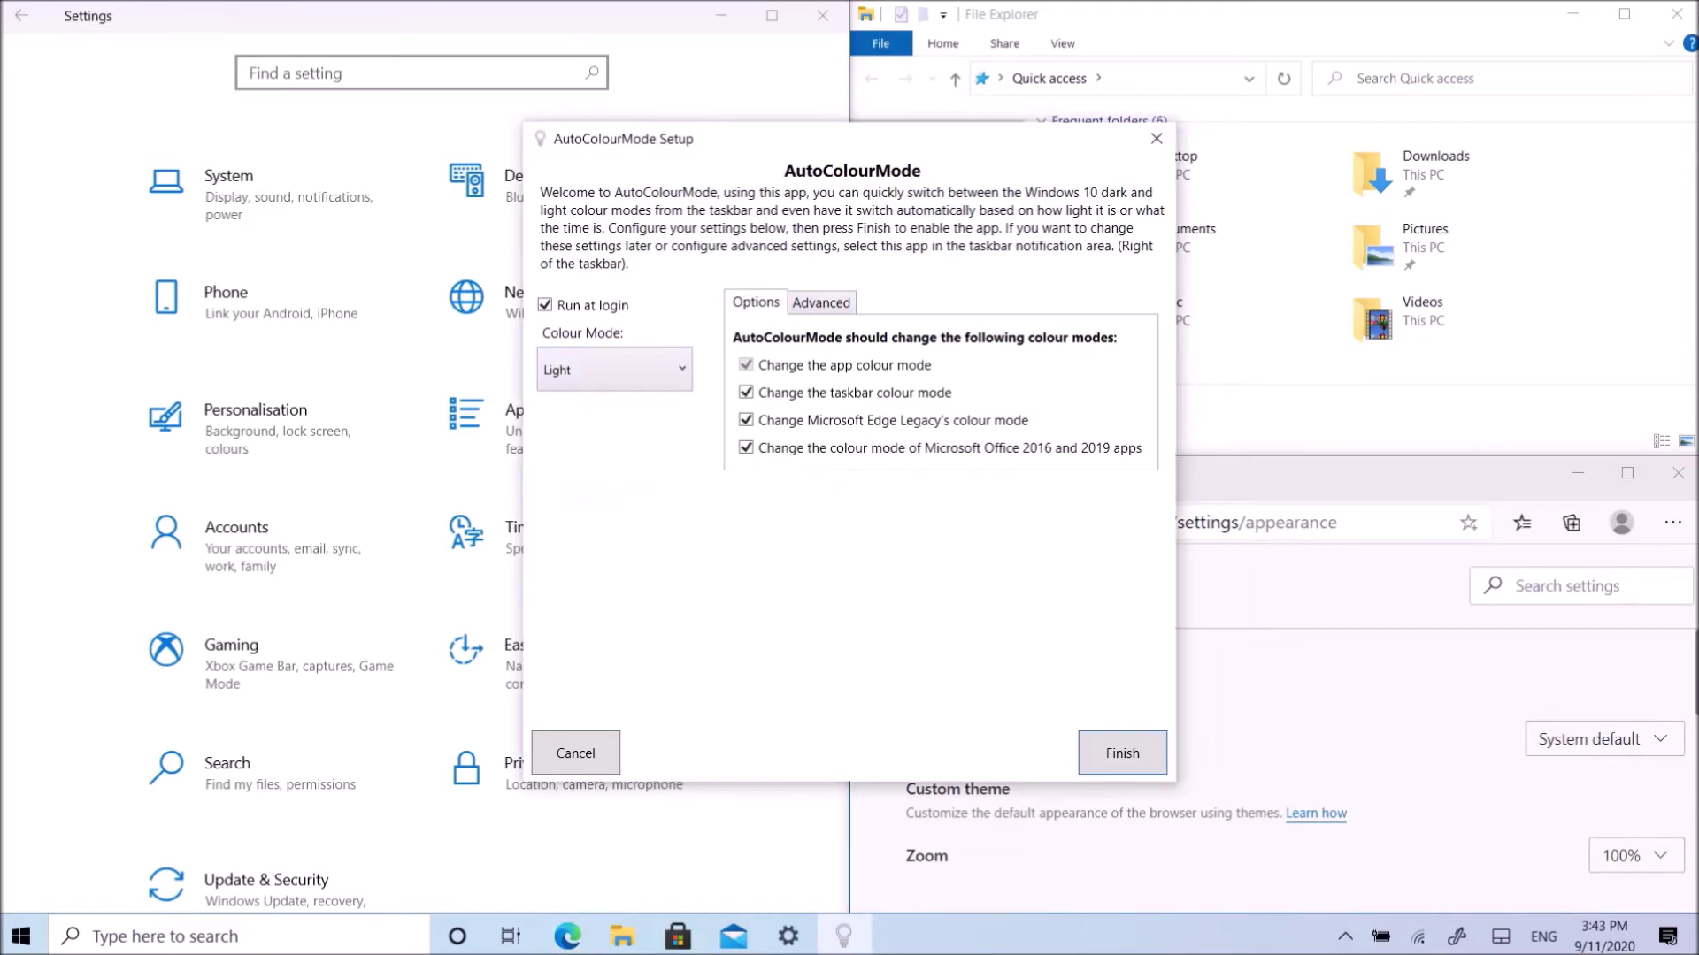
{"action": "left_click", "coordinate": [569, 402]}
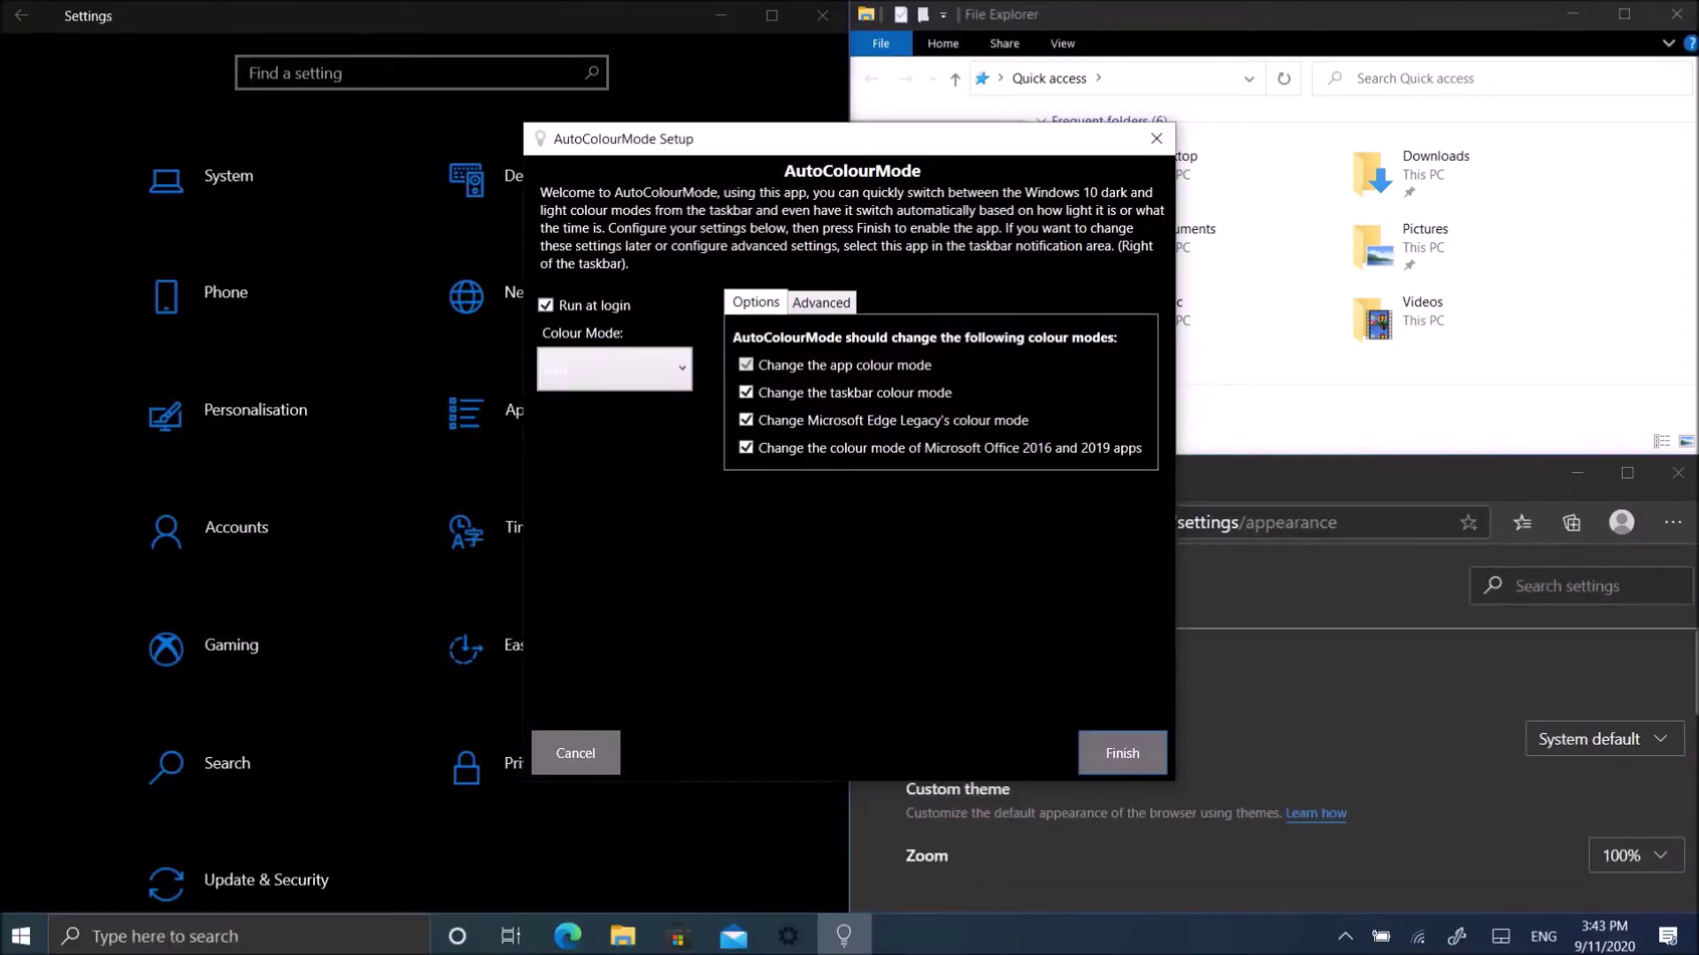
{"action": "left_click", "coordinate": [614, 369]}
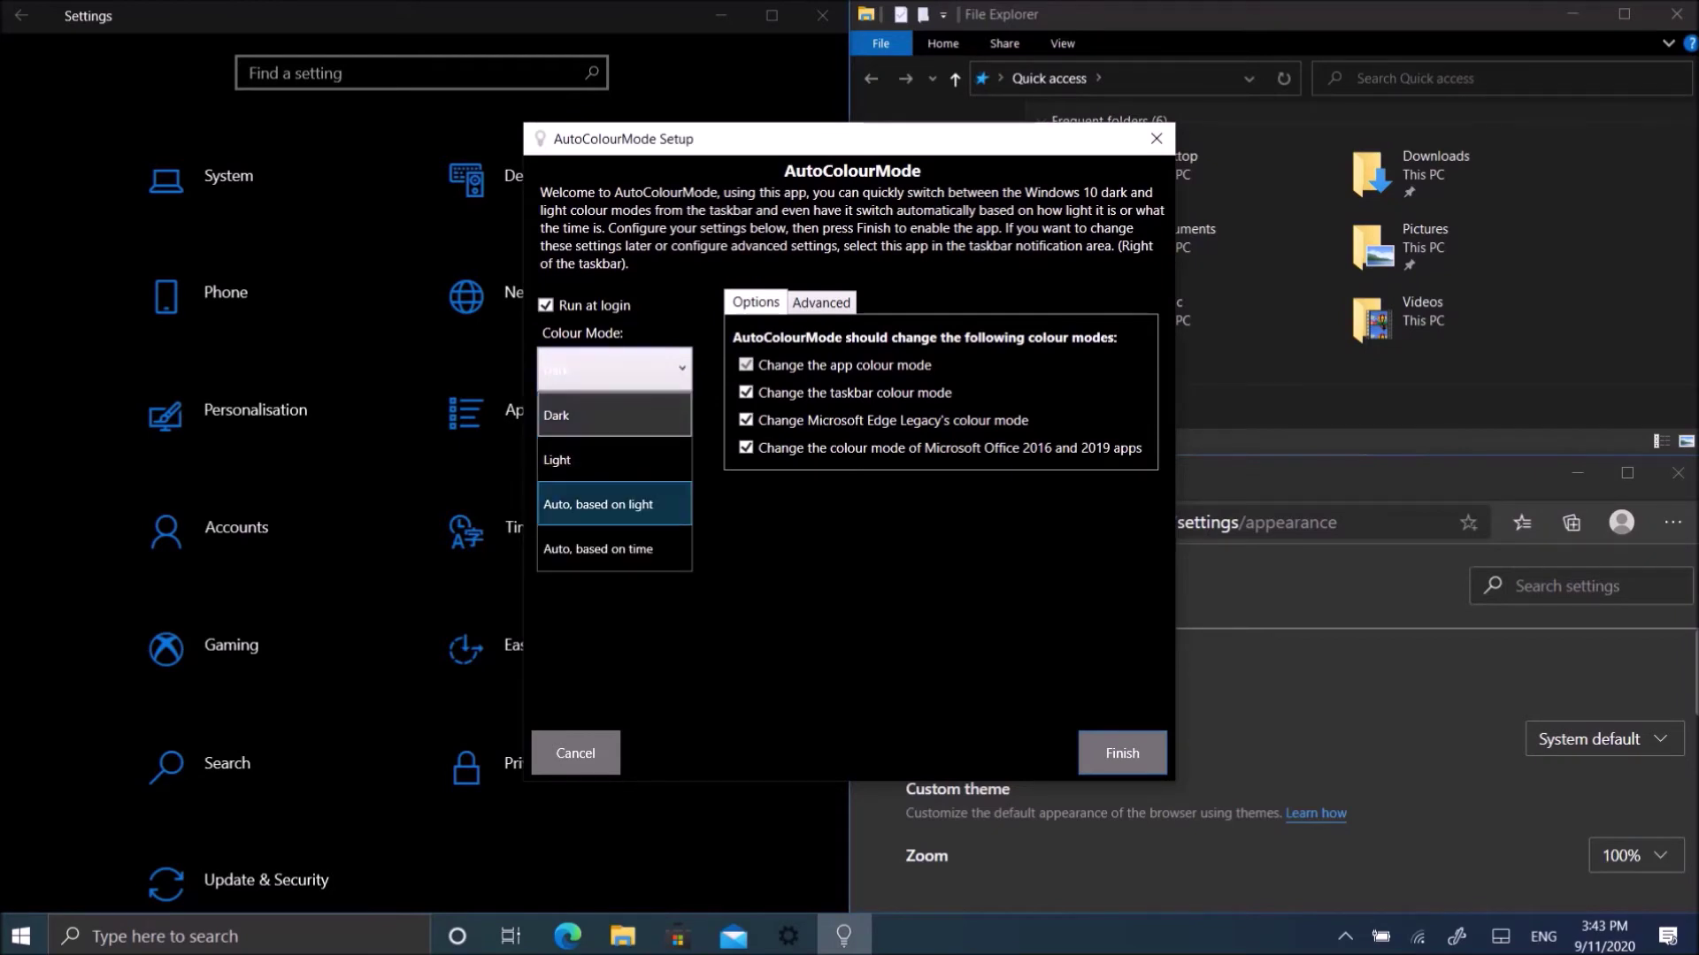
{"action": "left_click", "coordinate": [599, 549]}
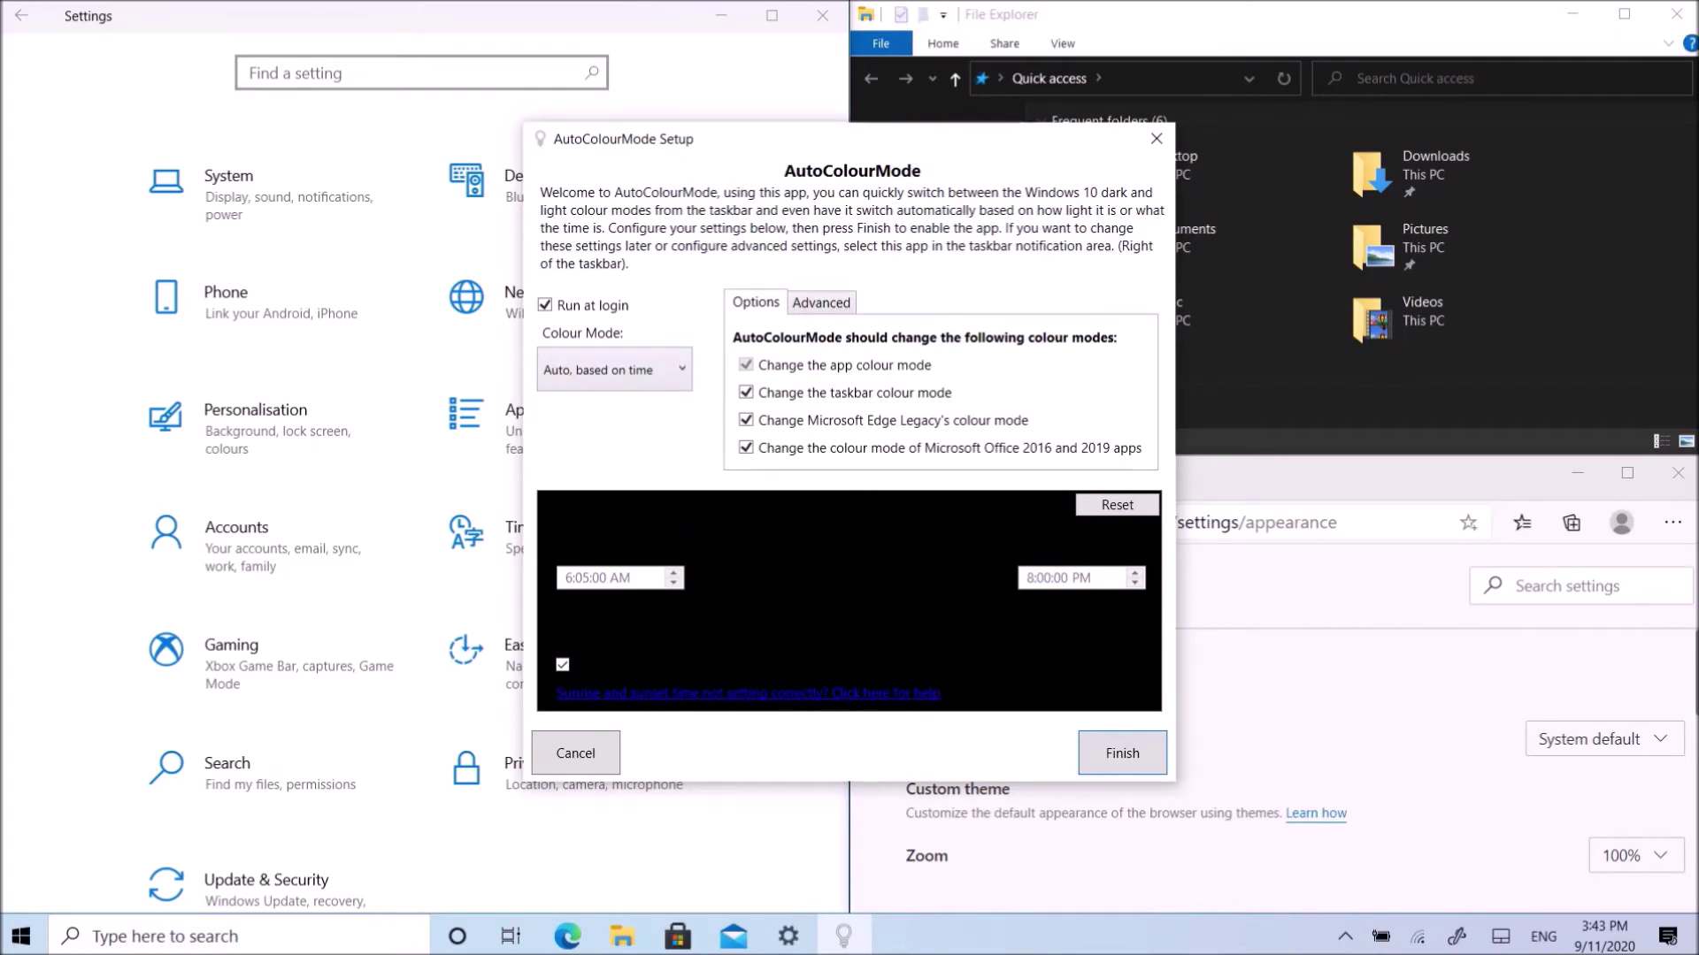
Open the Windows date and time settings and set the clock's hour to 8 PM.
{"action": "right_click", "coordinate": [1367, 936]}
{"action": "left_click", "coordinate": [1466, 728]}
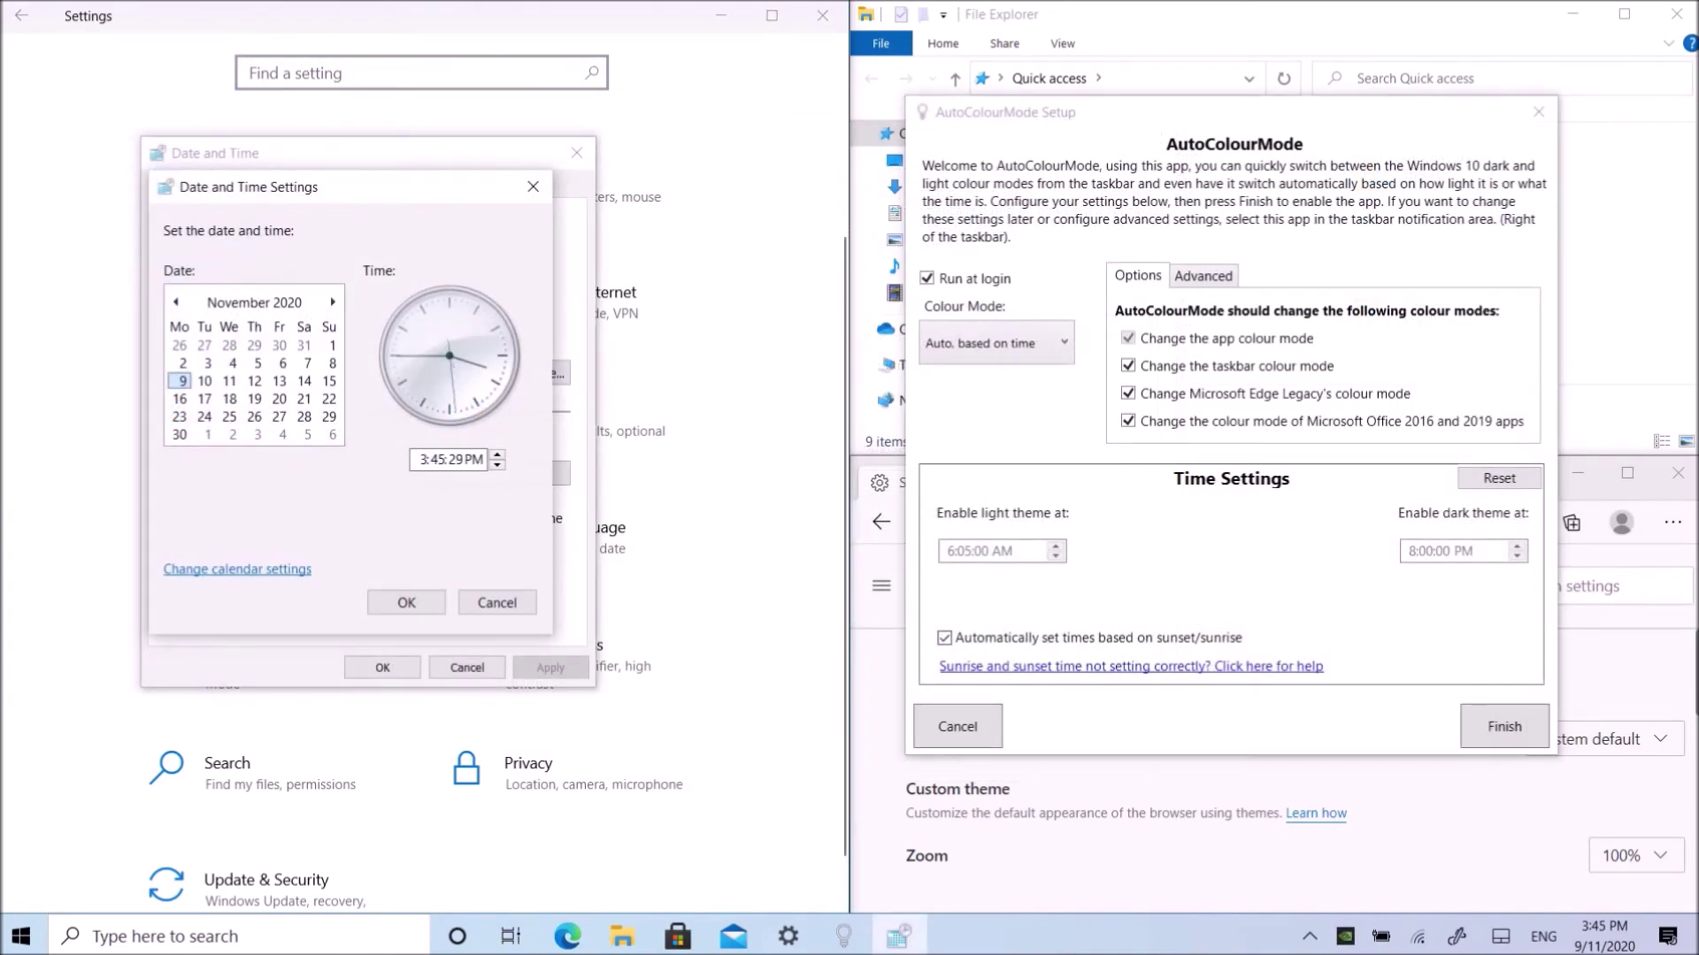
{"action": "double_click", "coordinate": [423, 460]}
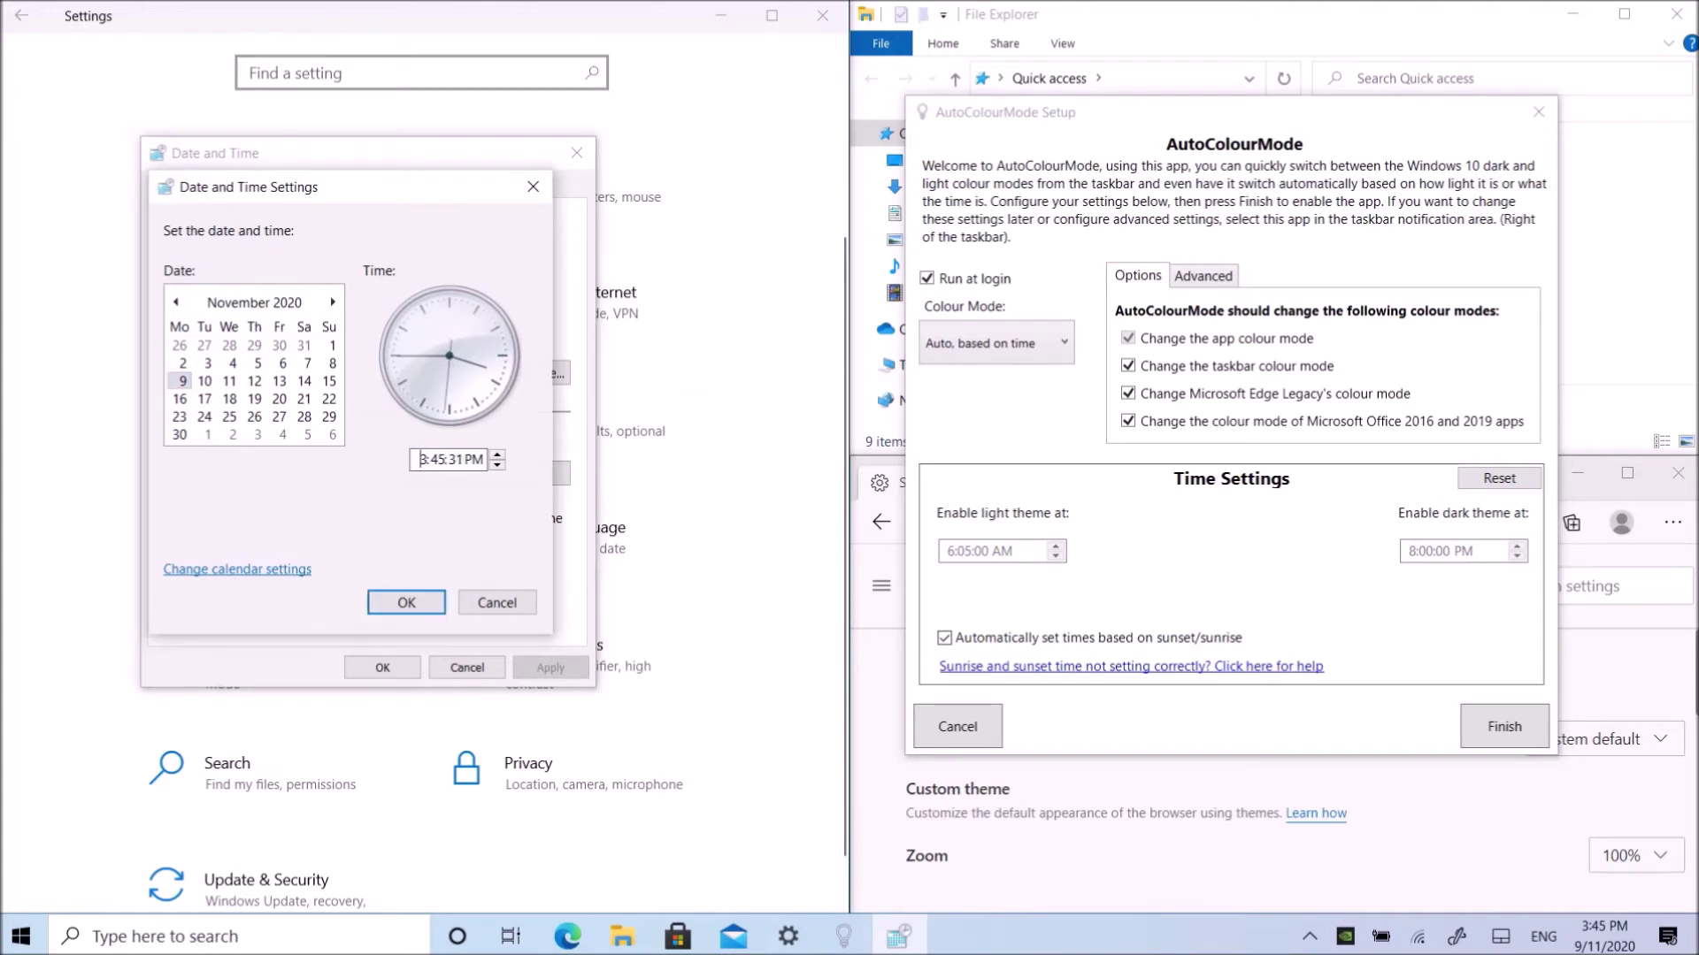
{"action": "type", "text": "8"}
{"action": "key", "text": "Return"}
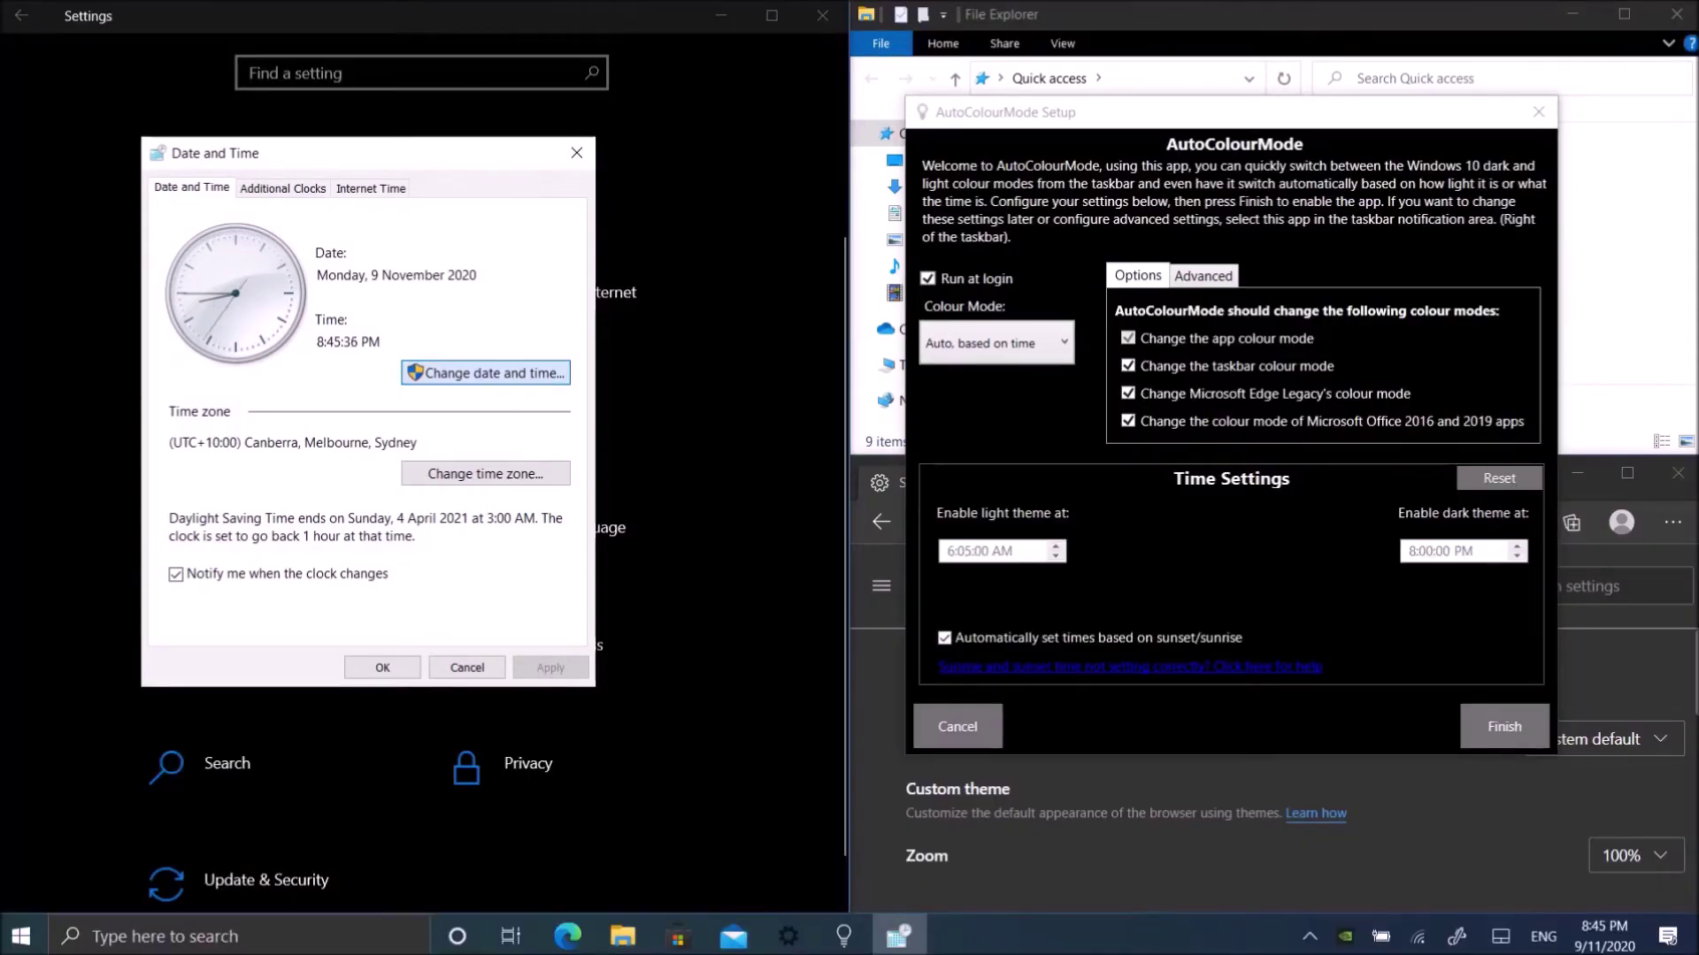
Set the system clock's hour back to 3 PM.
{"action": "left_click", "coordinate": [485, 372]}
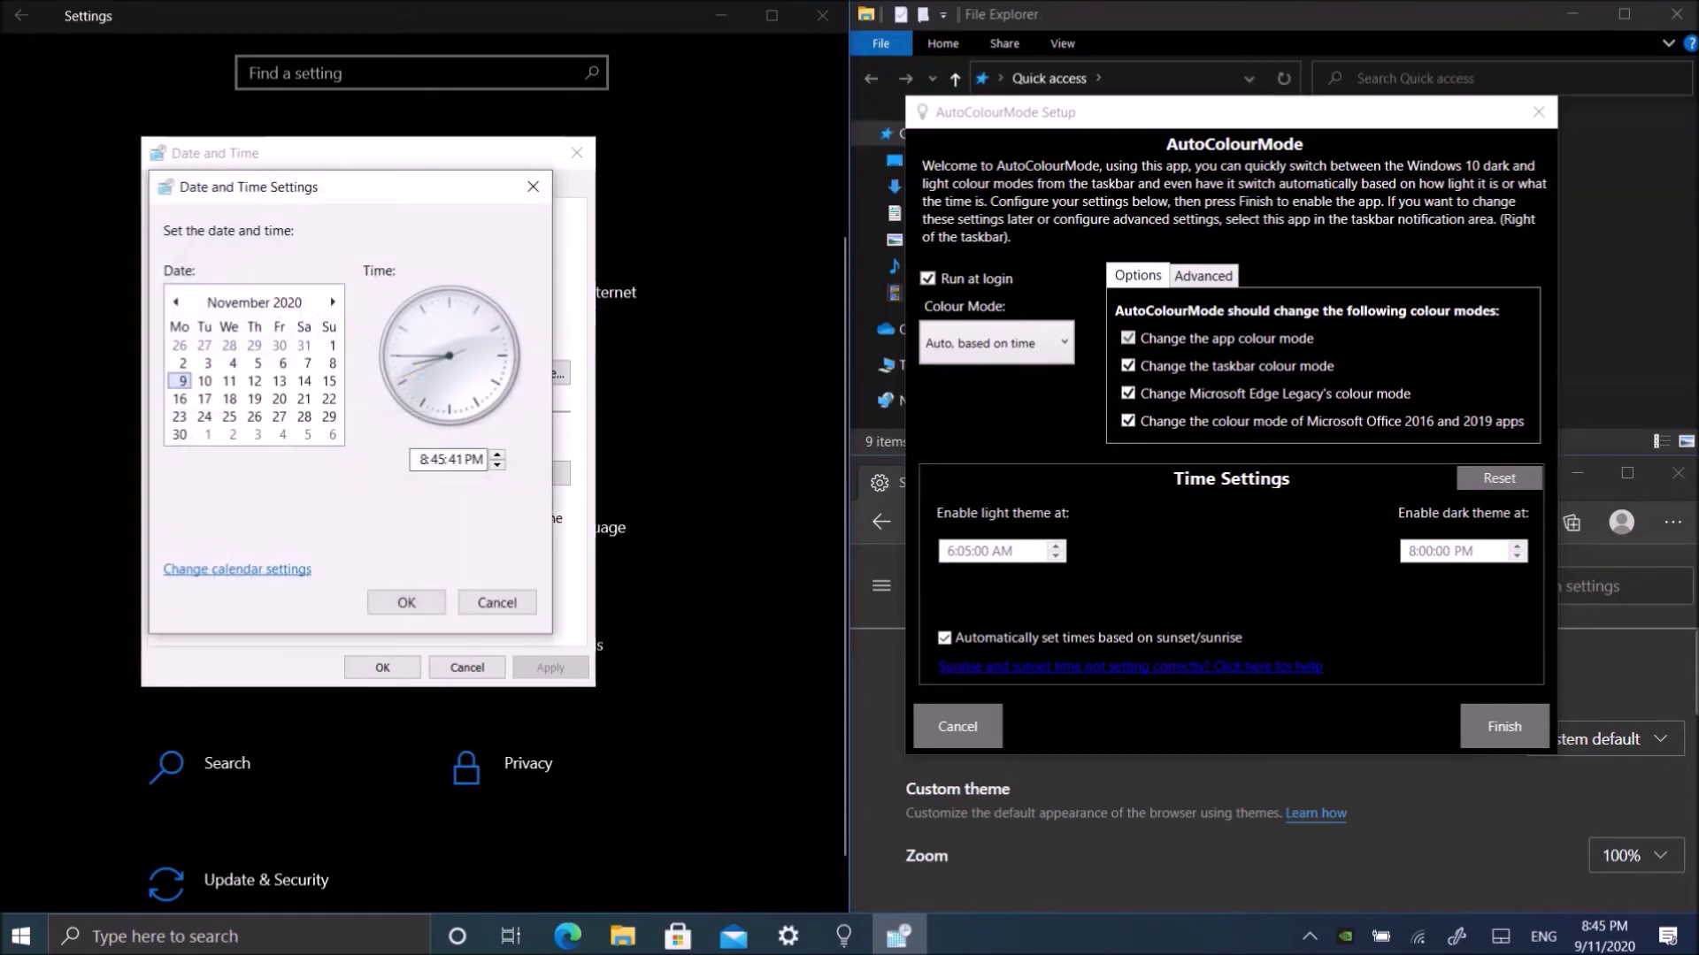
{"action": "left_click", "coordinate": [422, 459]}
{"action": "type", "text": "3"}
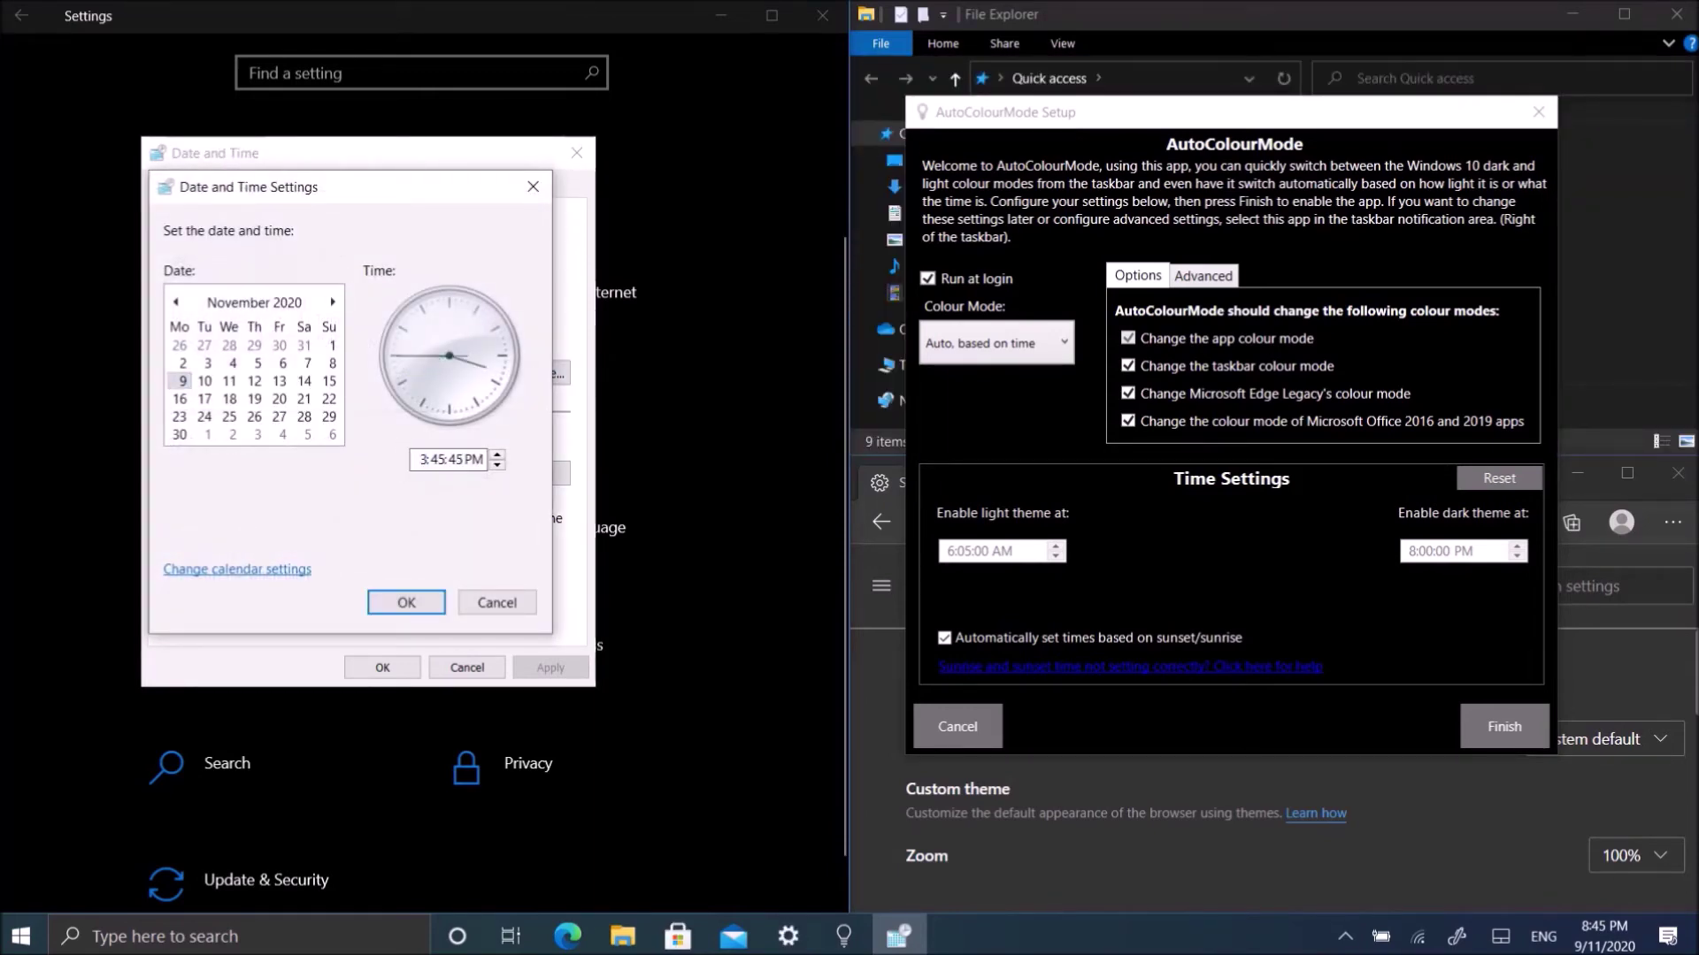
{"action": "left_click", "coordinate": [406, 602]}
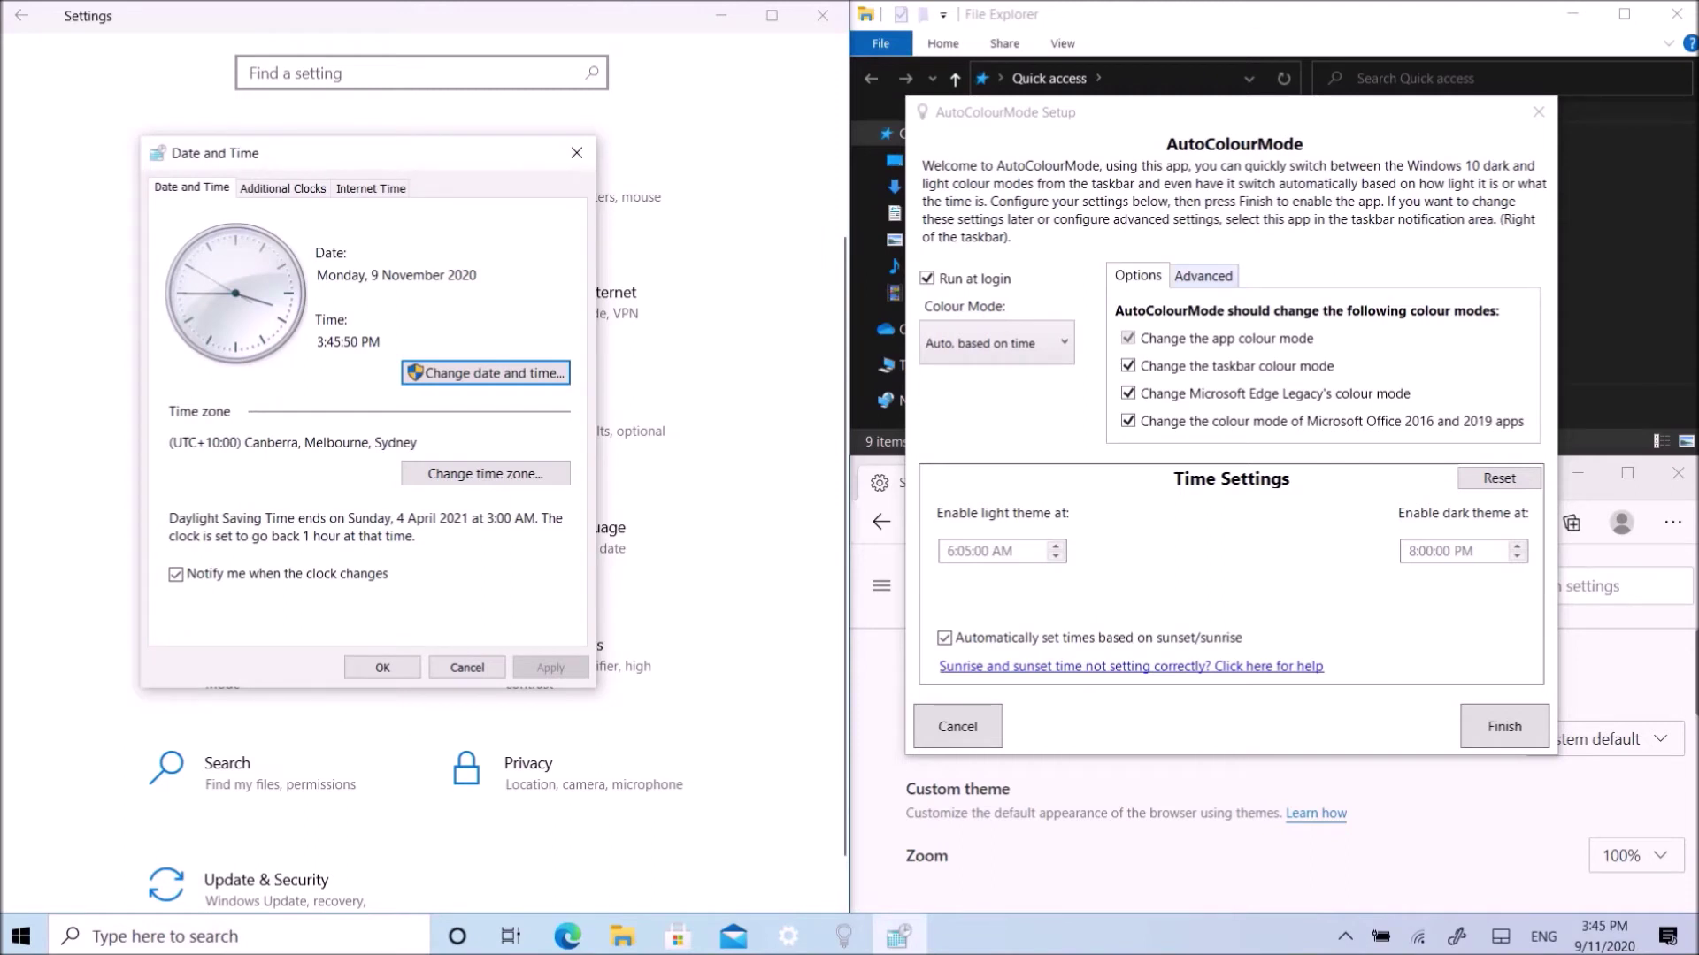
Turn the advanced option for opening a file, folder or website in light theme on and off, and finish the AutoColourMode setup.
{"action": "left_click", "coordinate": [1202, 275]}
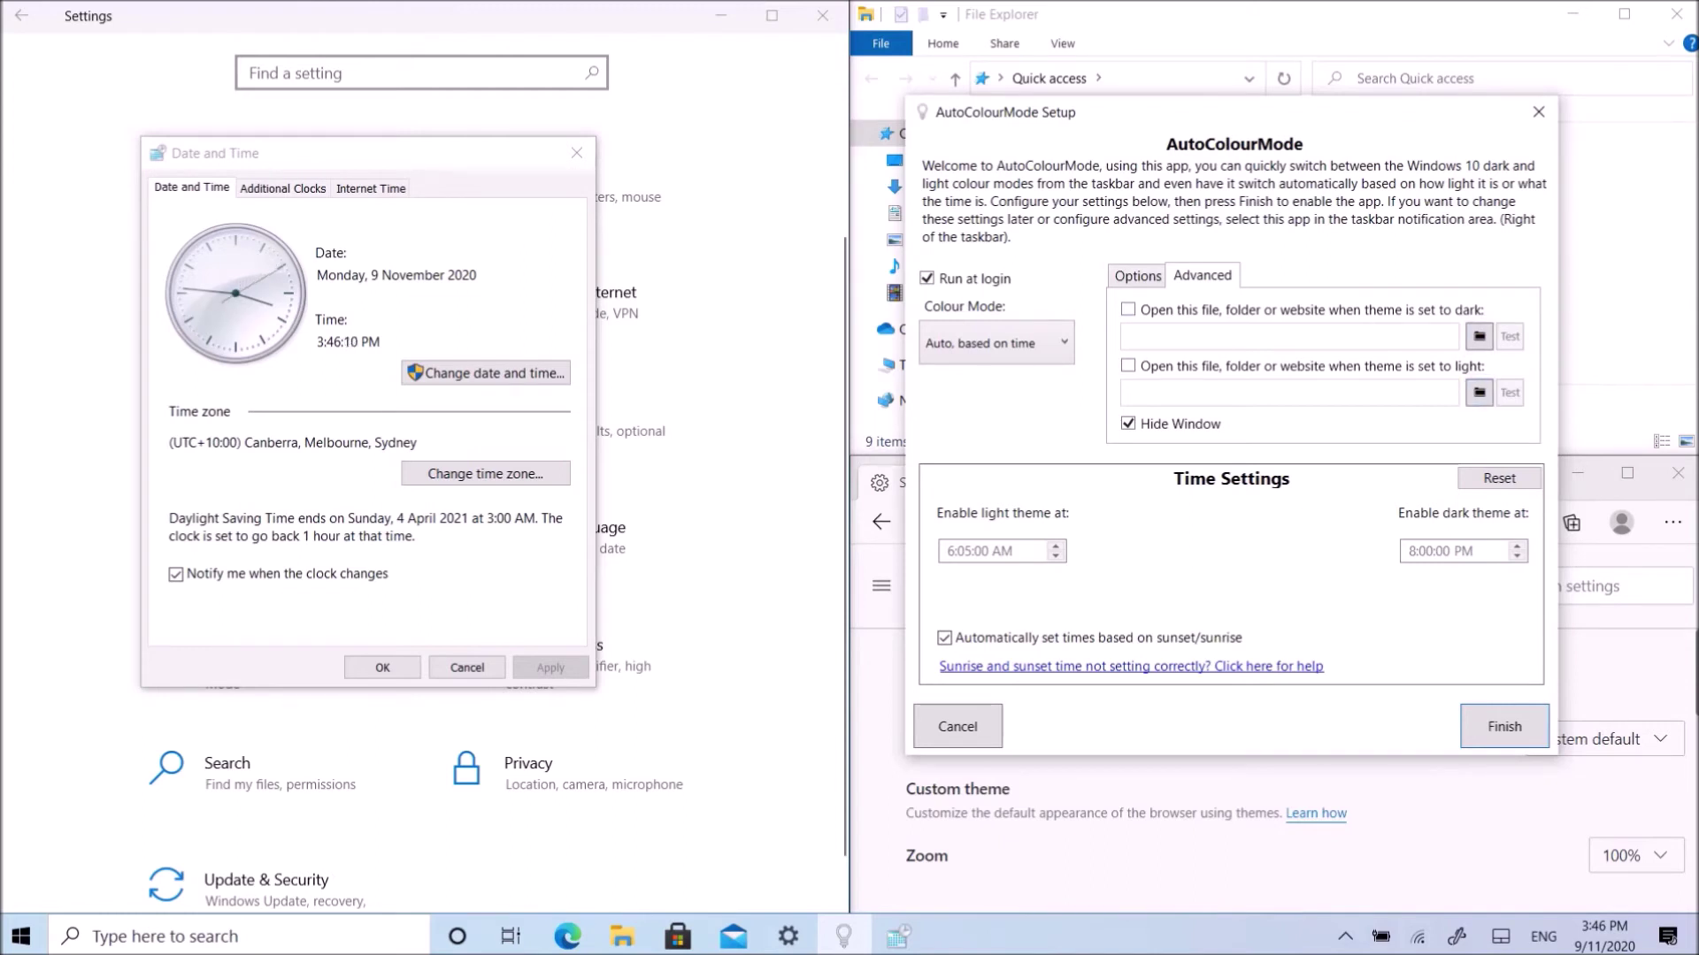
{"action": "left_click", "coordinate": [1128, 365]}
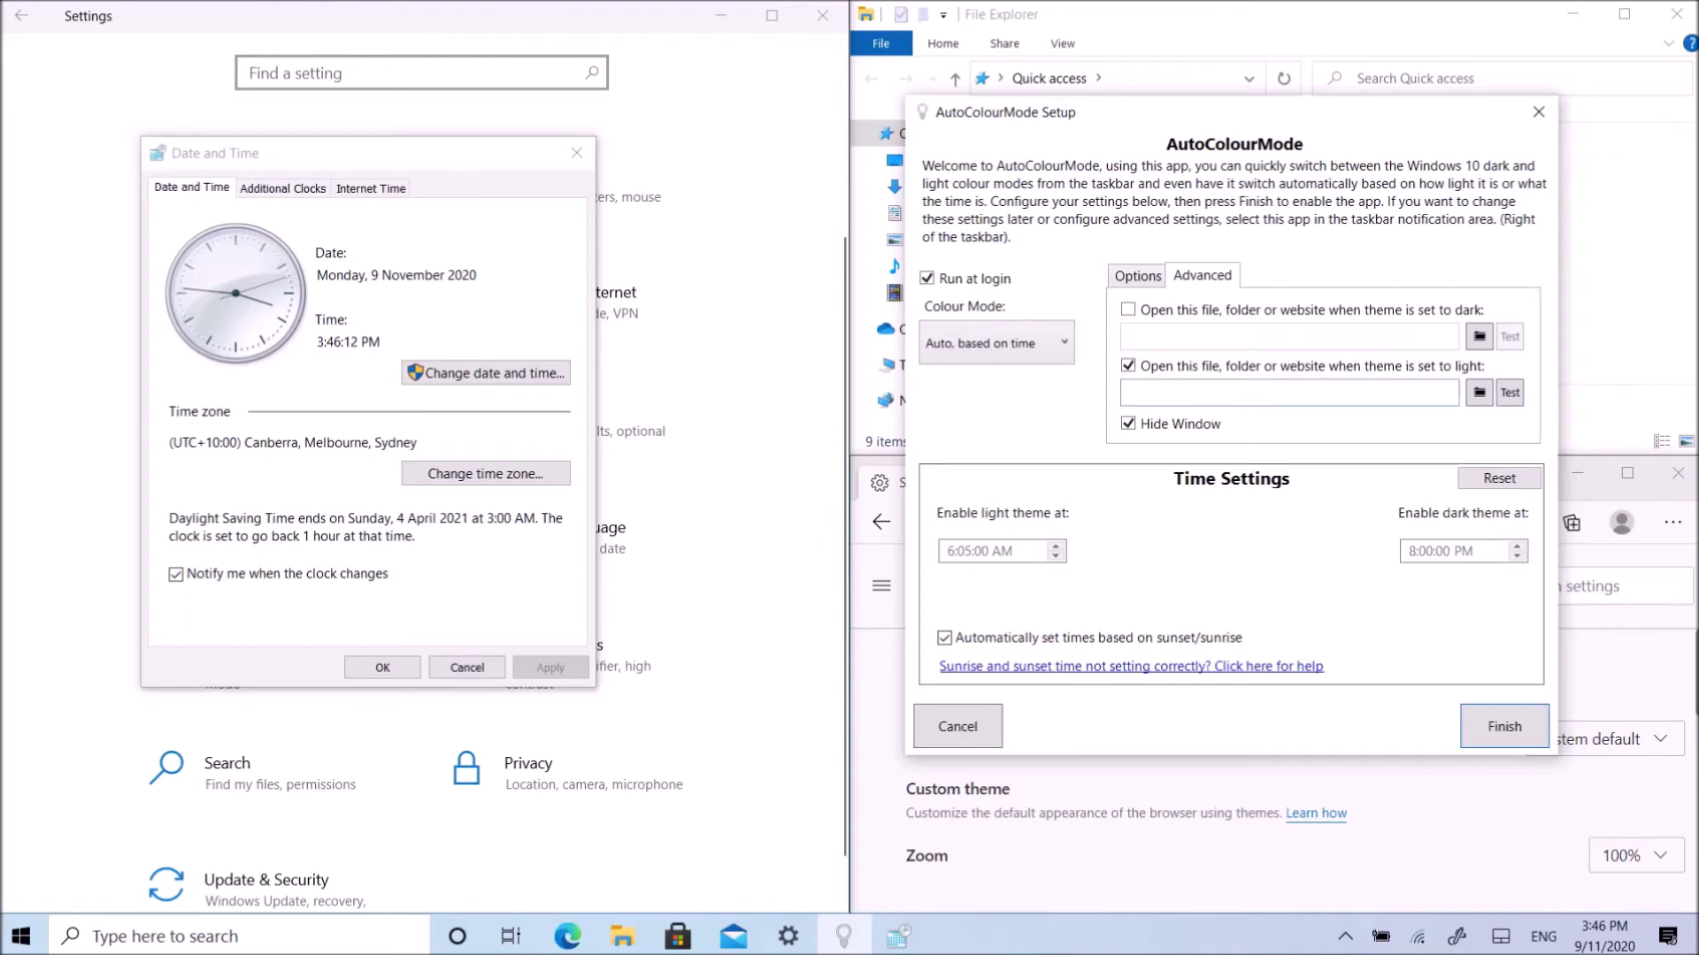
{"action": "left_click", "coordinate": [1128, 365]}
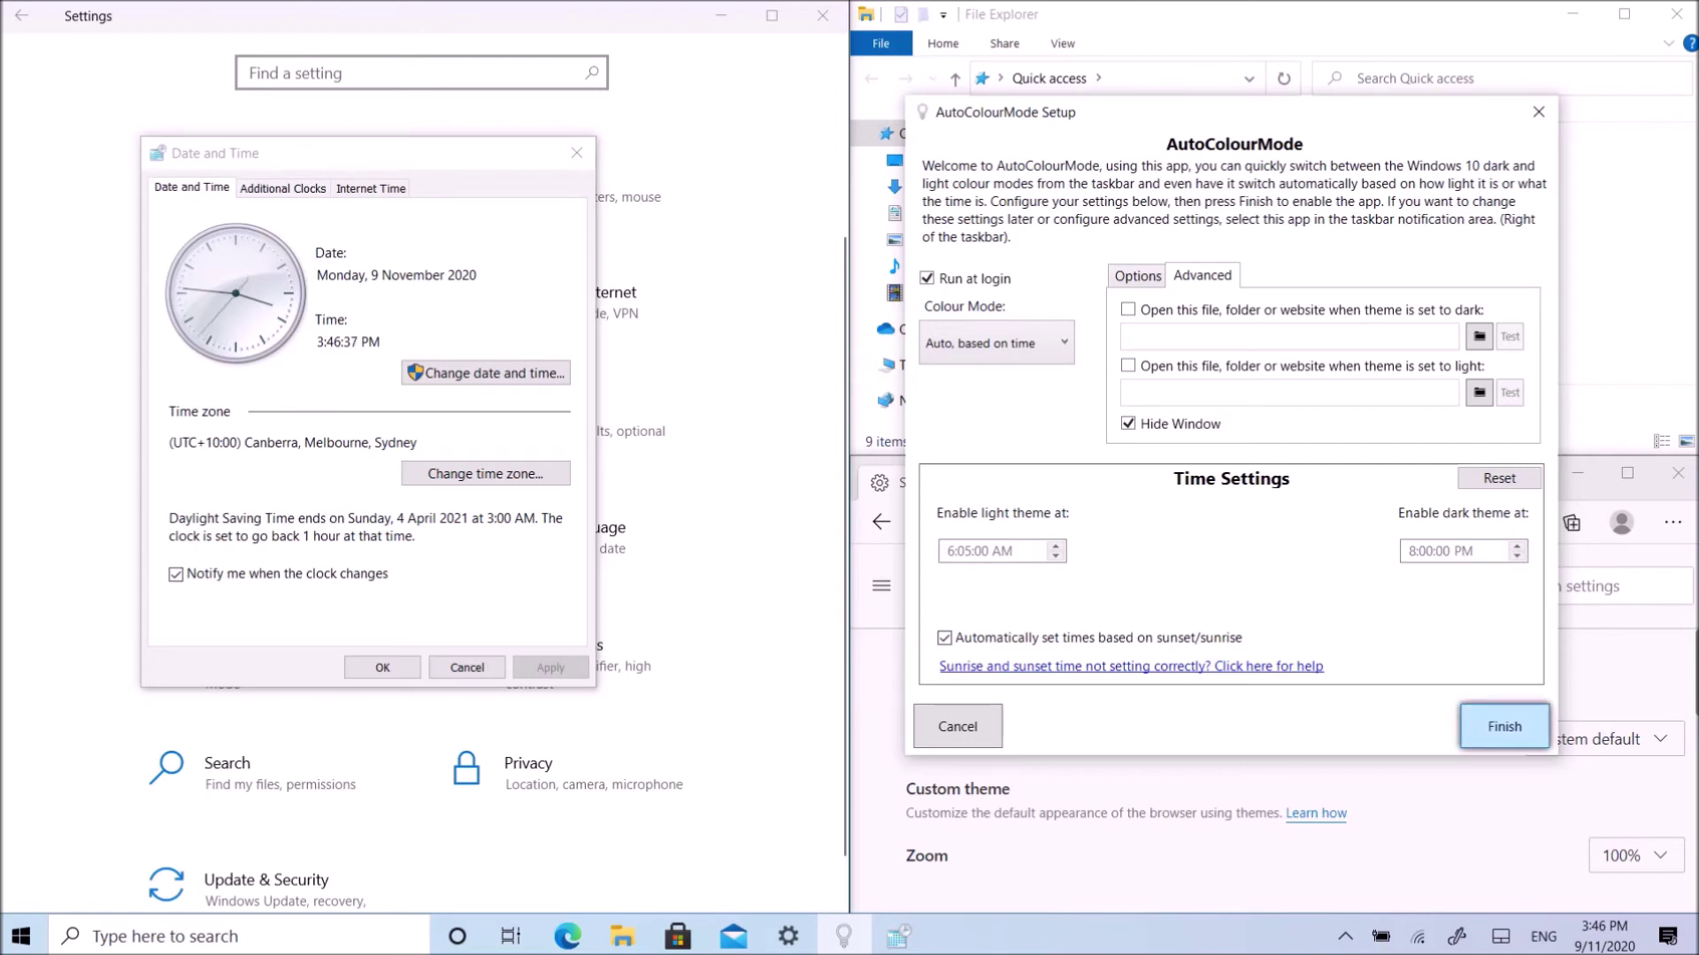
{"action": "left_click", "coordinate": [1504, 726]}
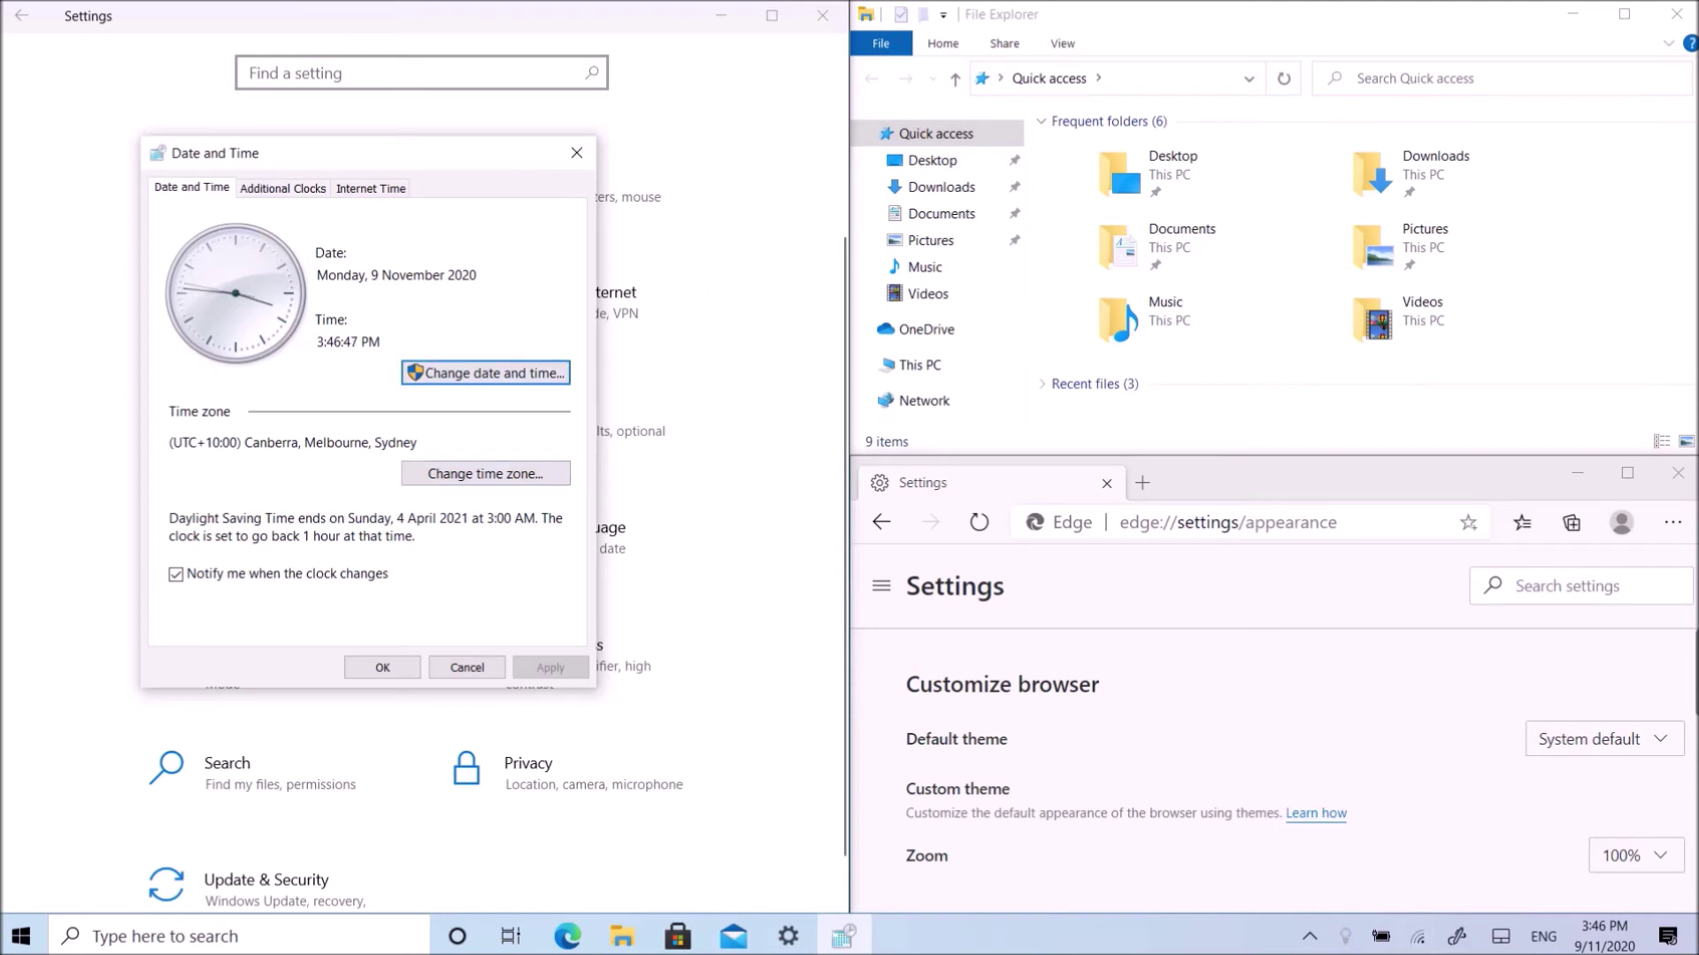
Set the system clock's hour to 8 PM again in the Date and Time settings.
{"action": "key", "text": "Return"}
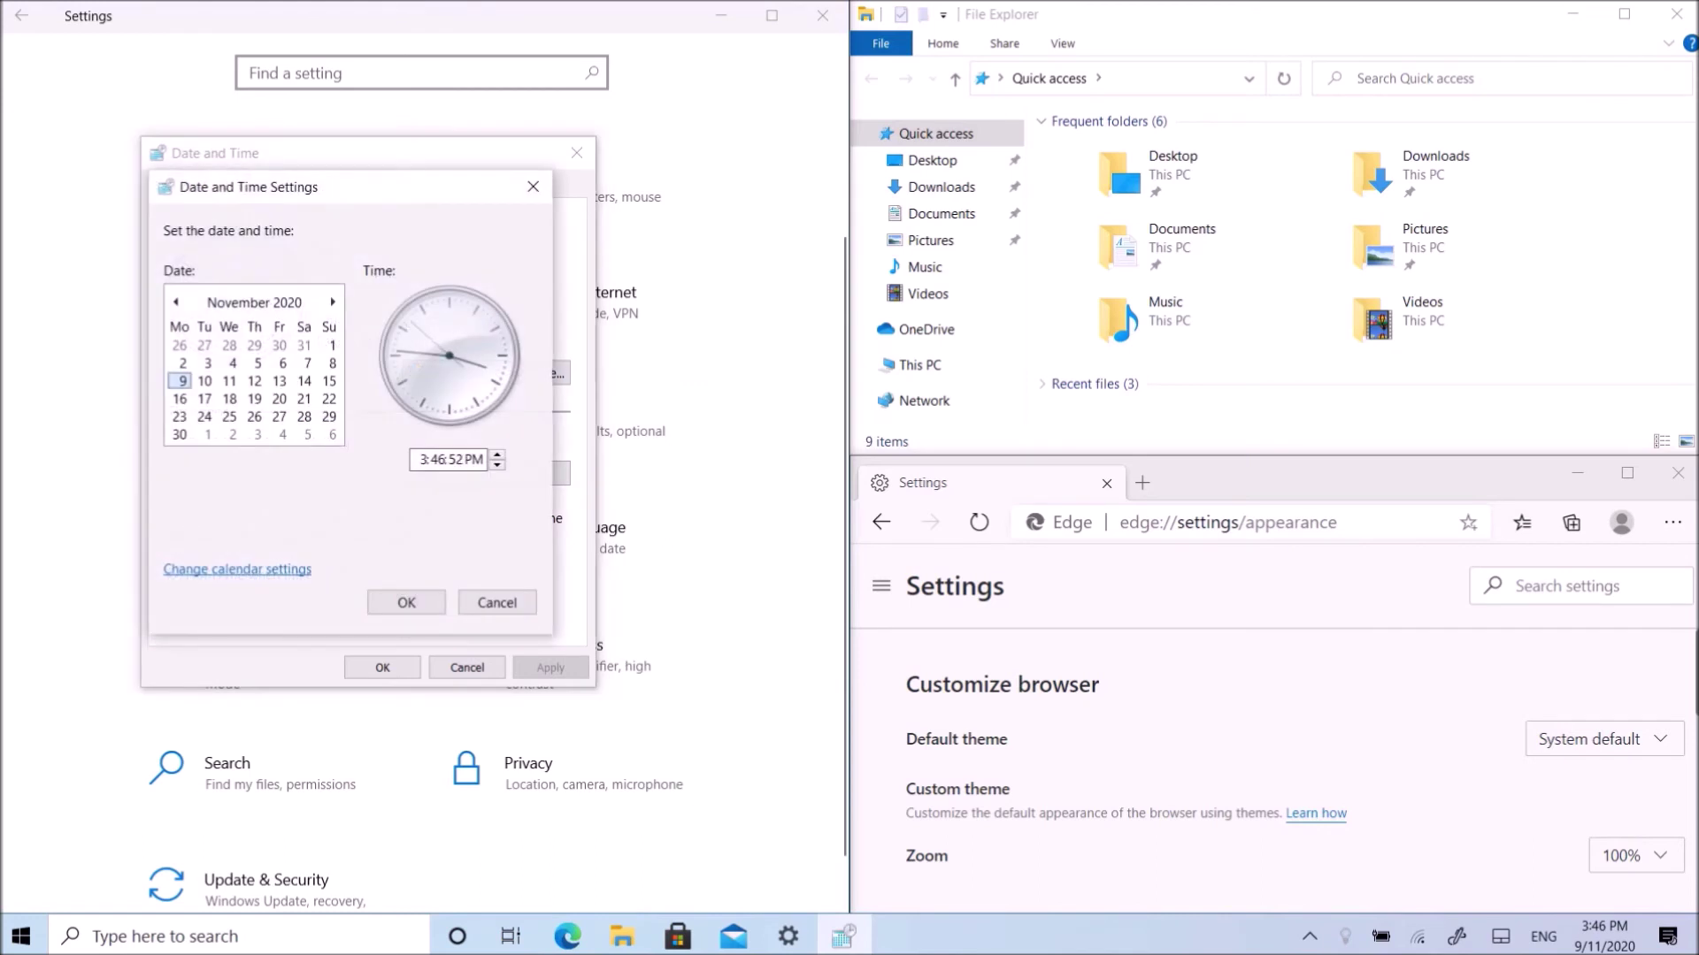
{"action": "key", "text": "Tab"}
{"action": "type", "text": "8"}
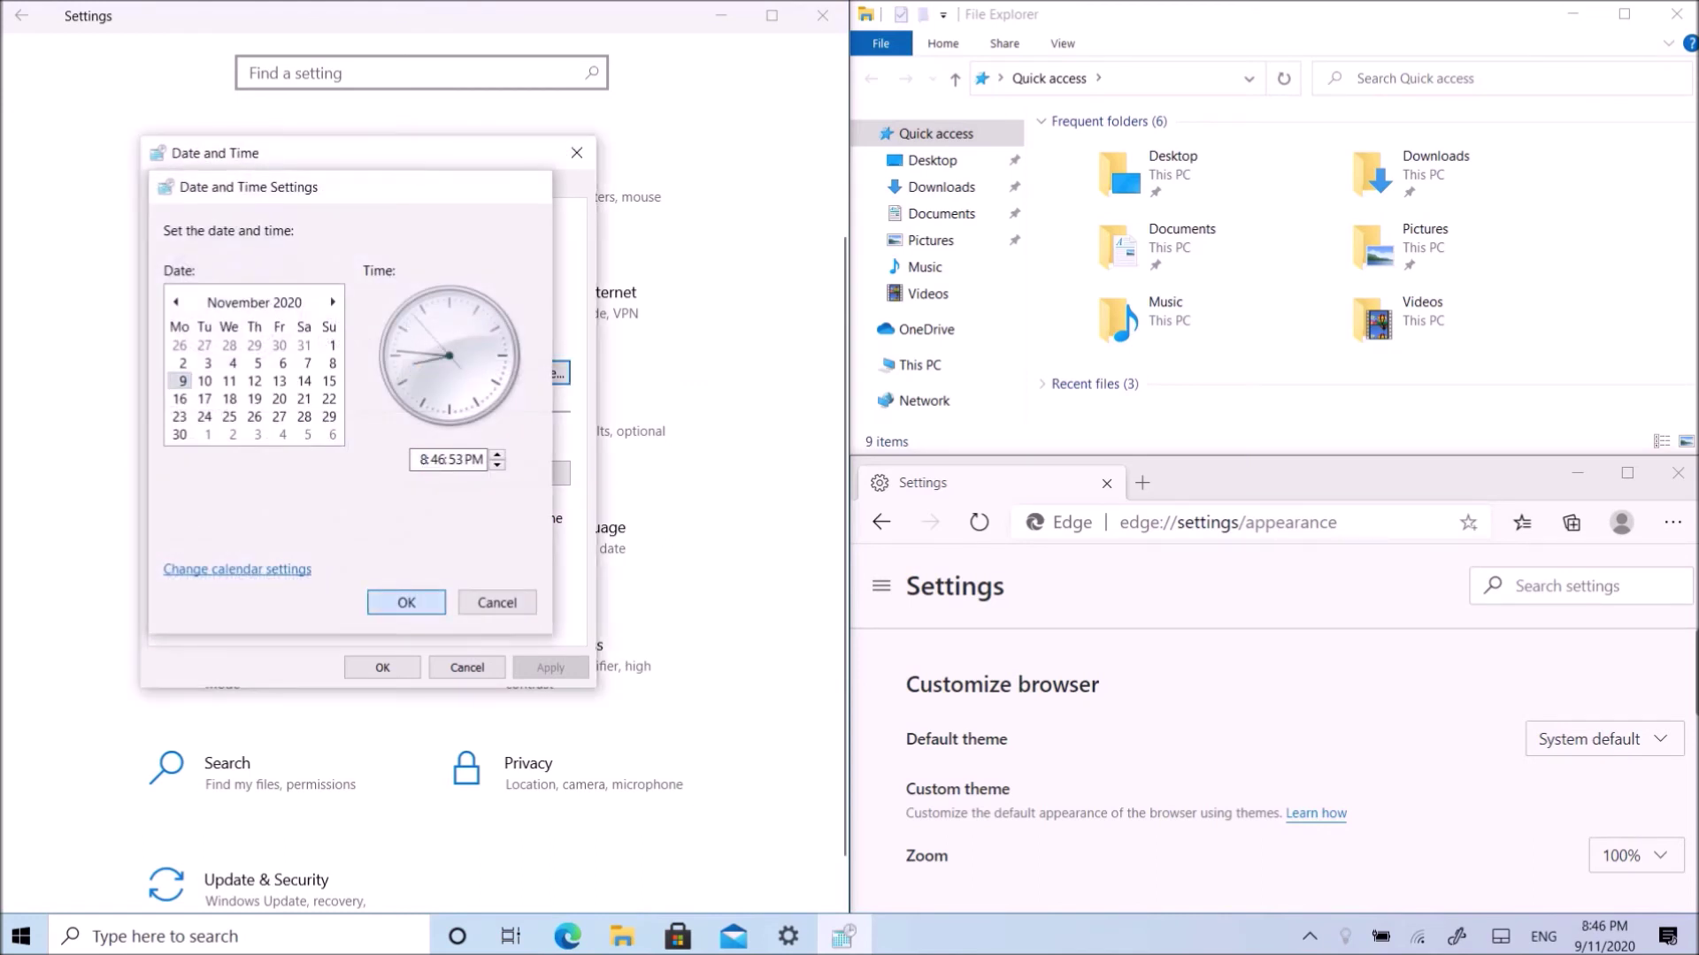
{"action": "key", "text": "Return"}
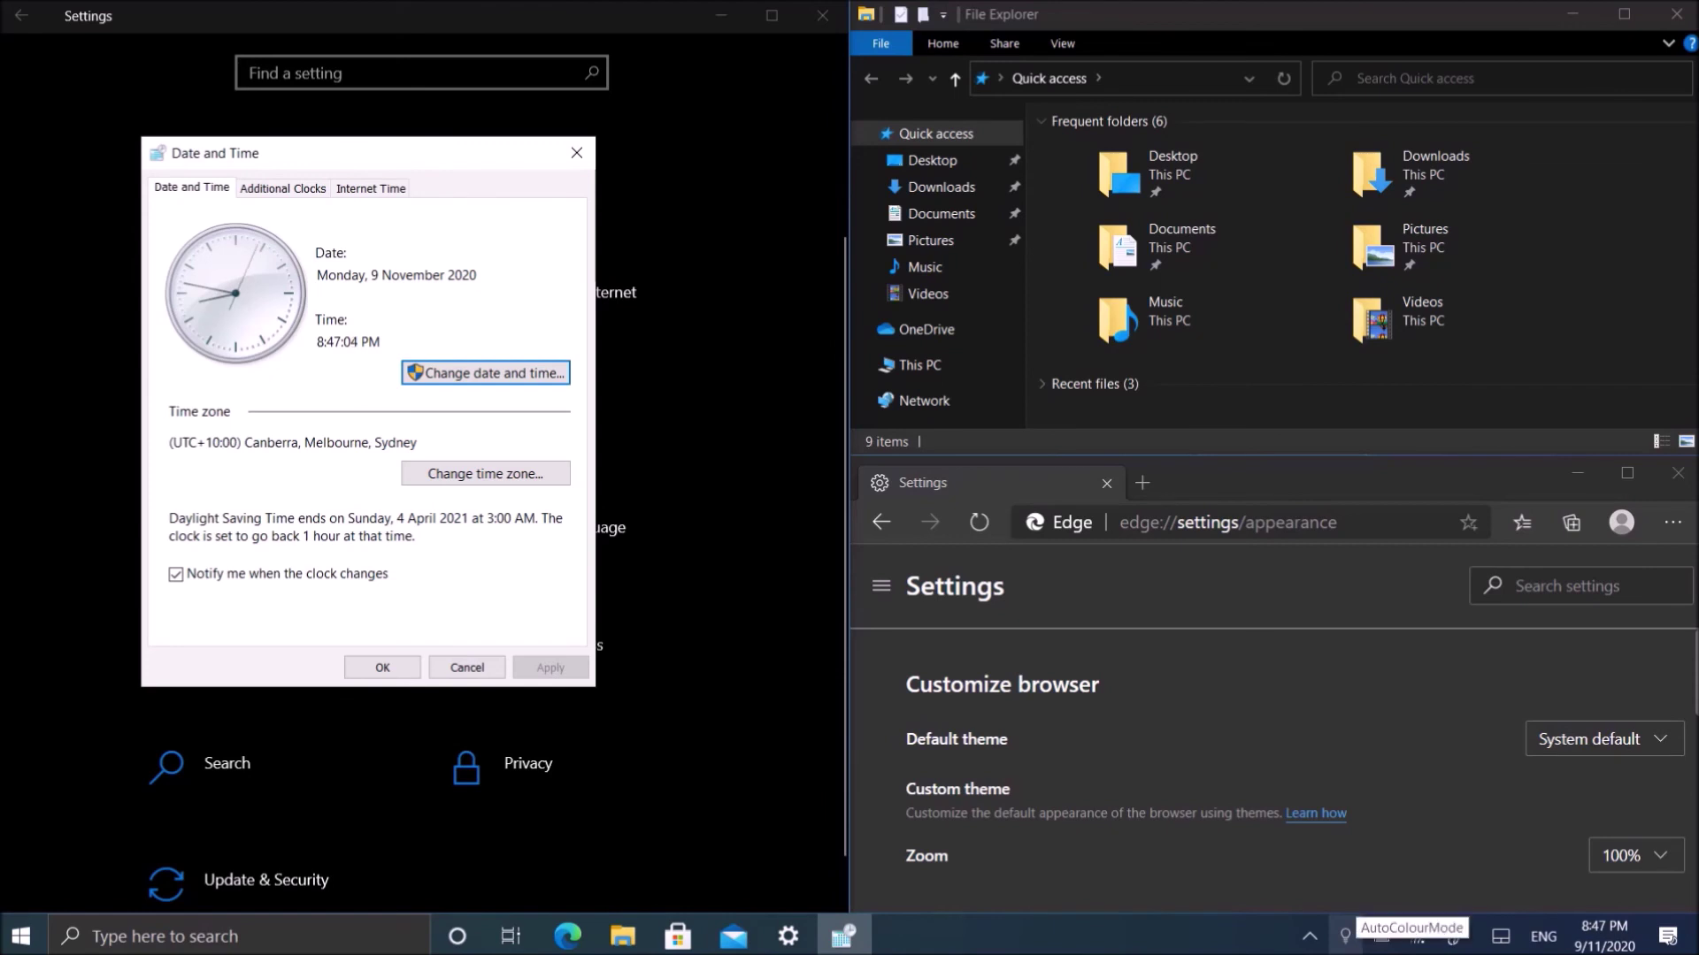
Put the AutoColourMode icon among the hidden notification icons and move it back onto the taskbar.
{"action": "left_click", "coordinate": [1344, 935]}
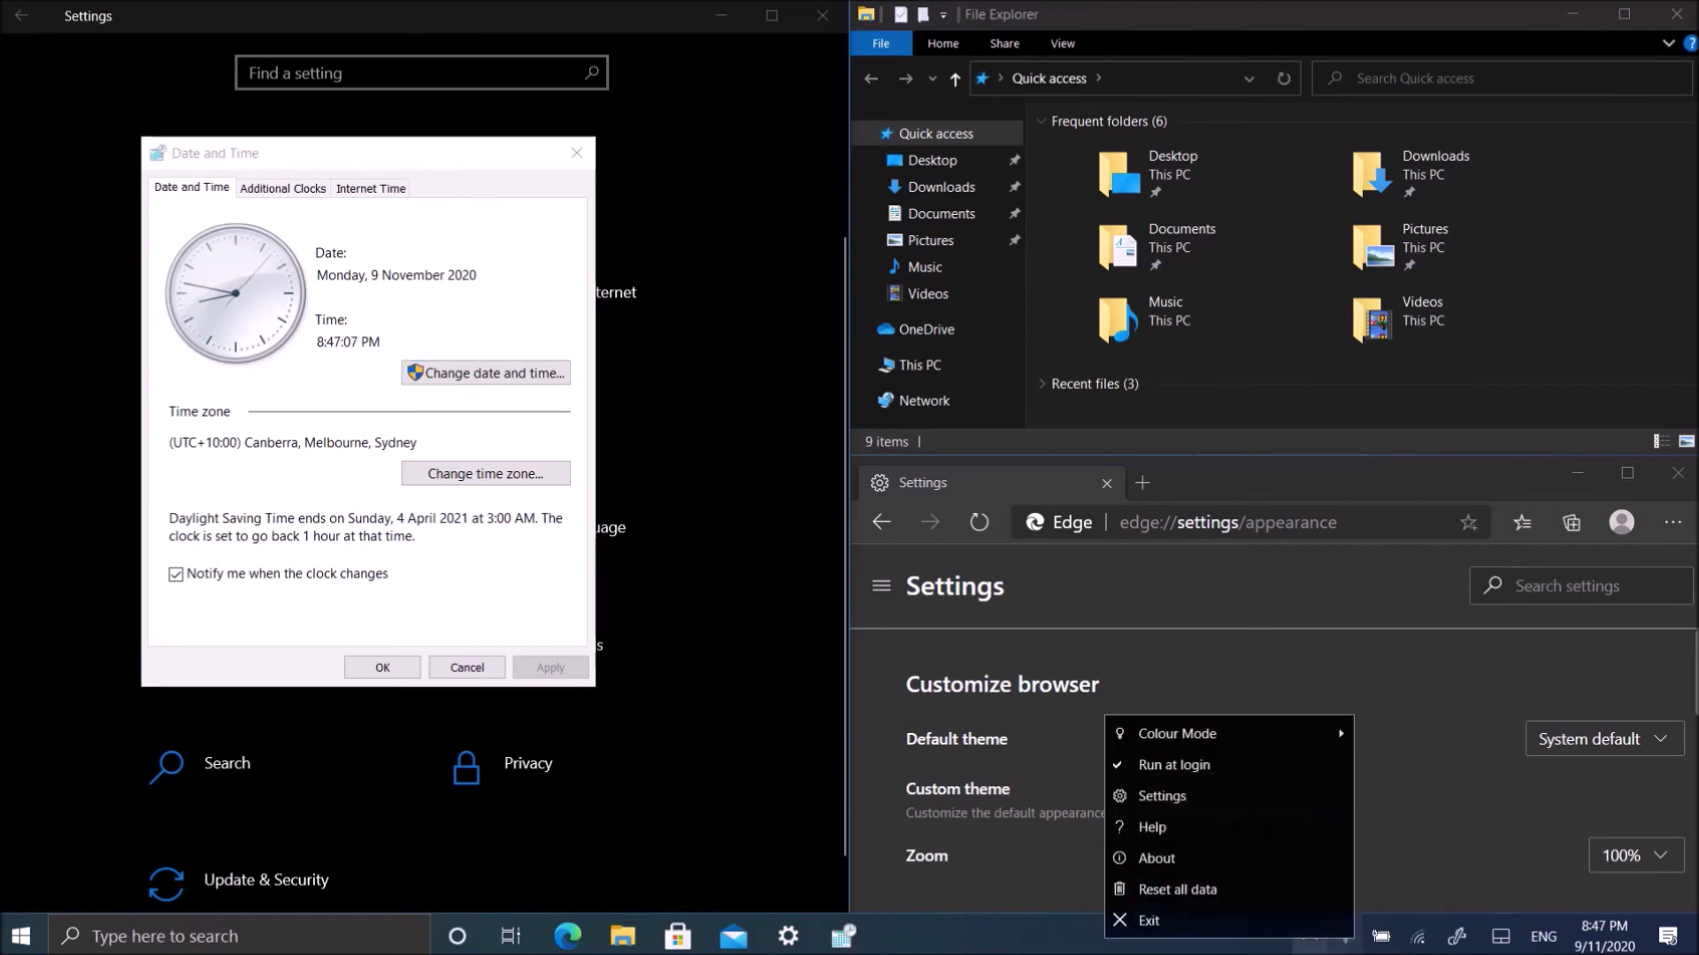
{"action": "left_click", "coordinate": [1344, 935]}
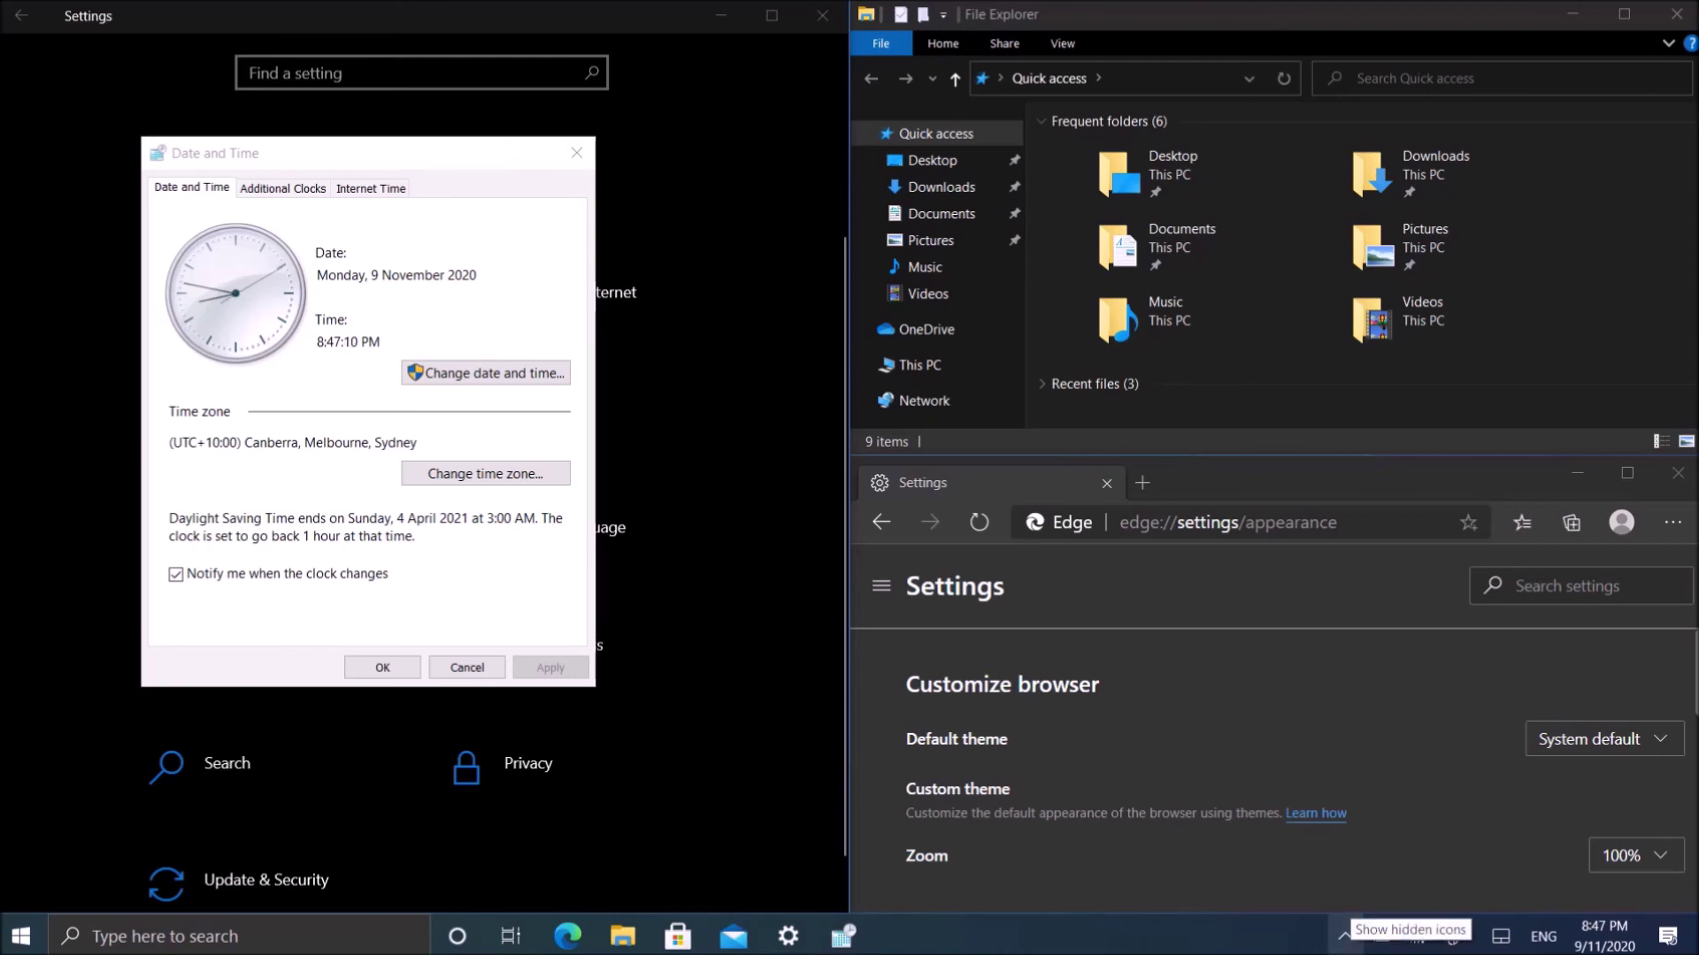
{"action": "left_click", "coordinate": [1345, 935]}
{"action": "left_click_drag", "start_coordinate": [1390, 846], "coordinate": [1344, 936]}
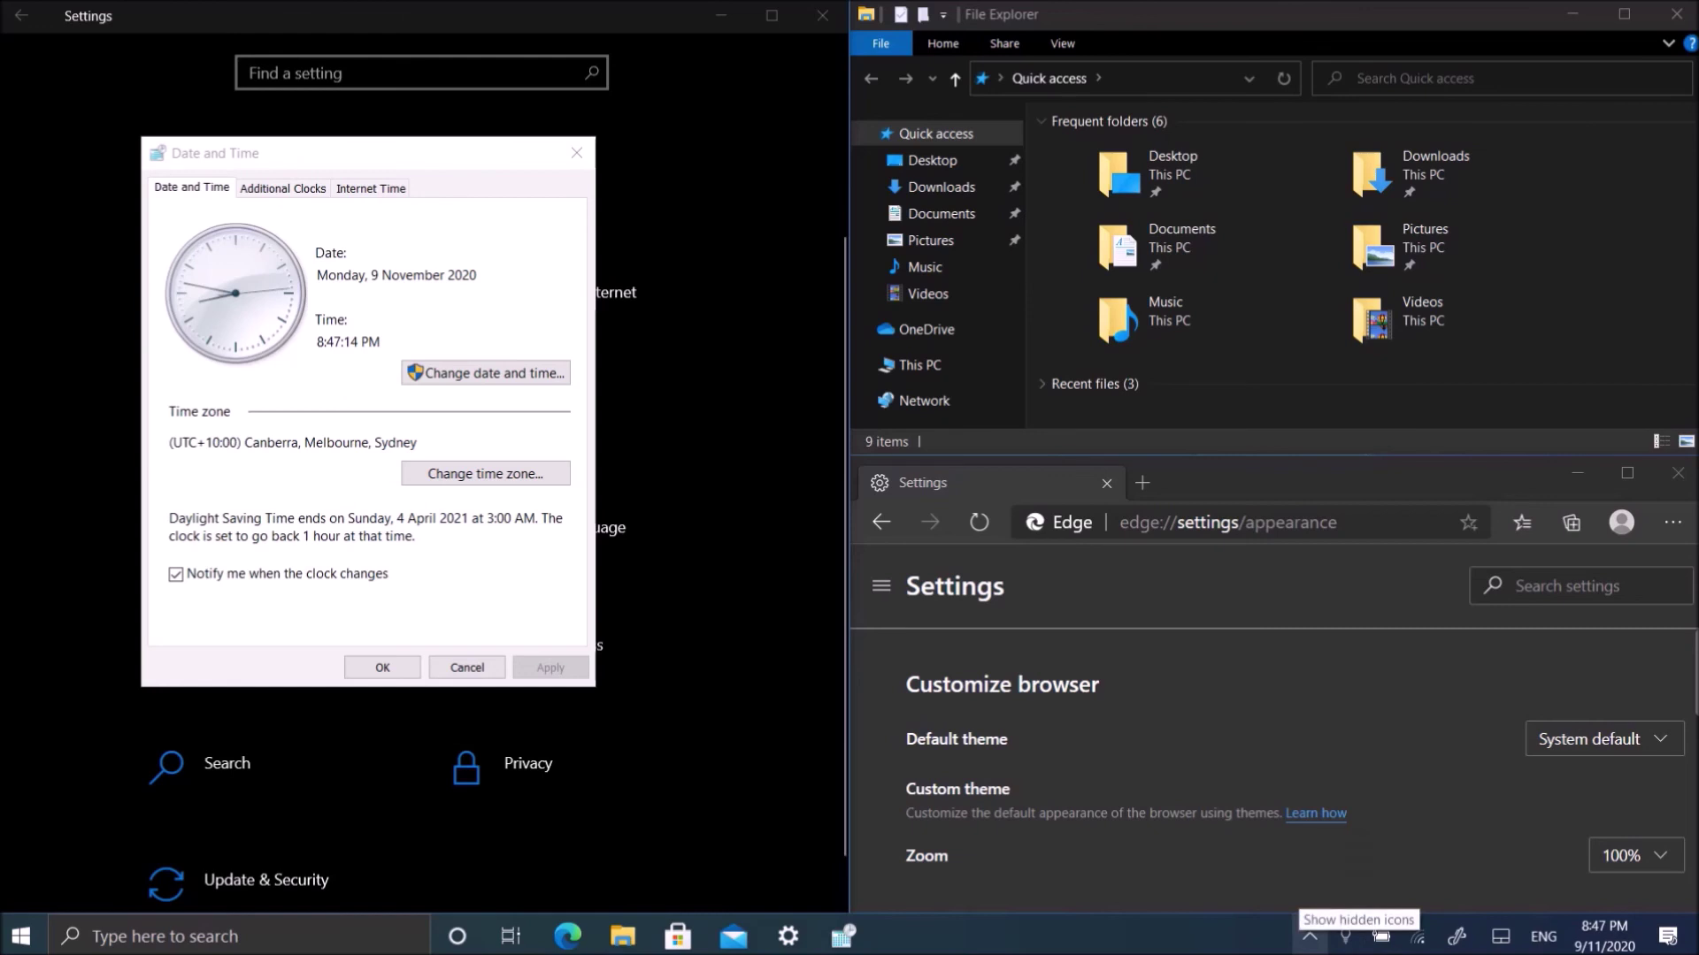
Examine the colour mode choices offered by AutoColourMode's taskbar notification icon.
{"action": "right_click", "coordinate": [1345, 935]}
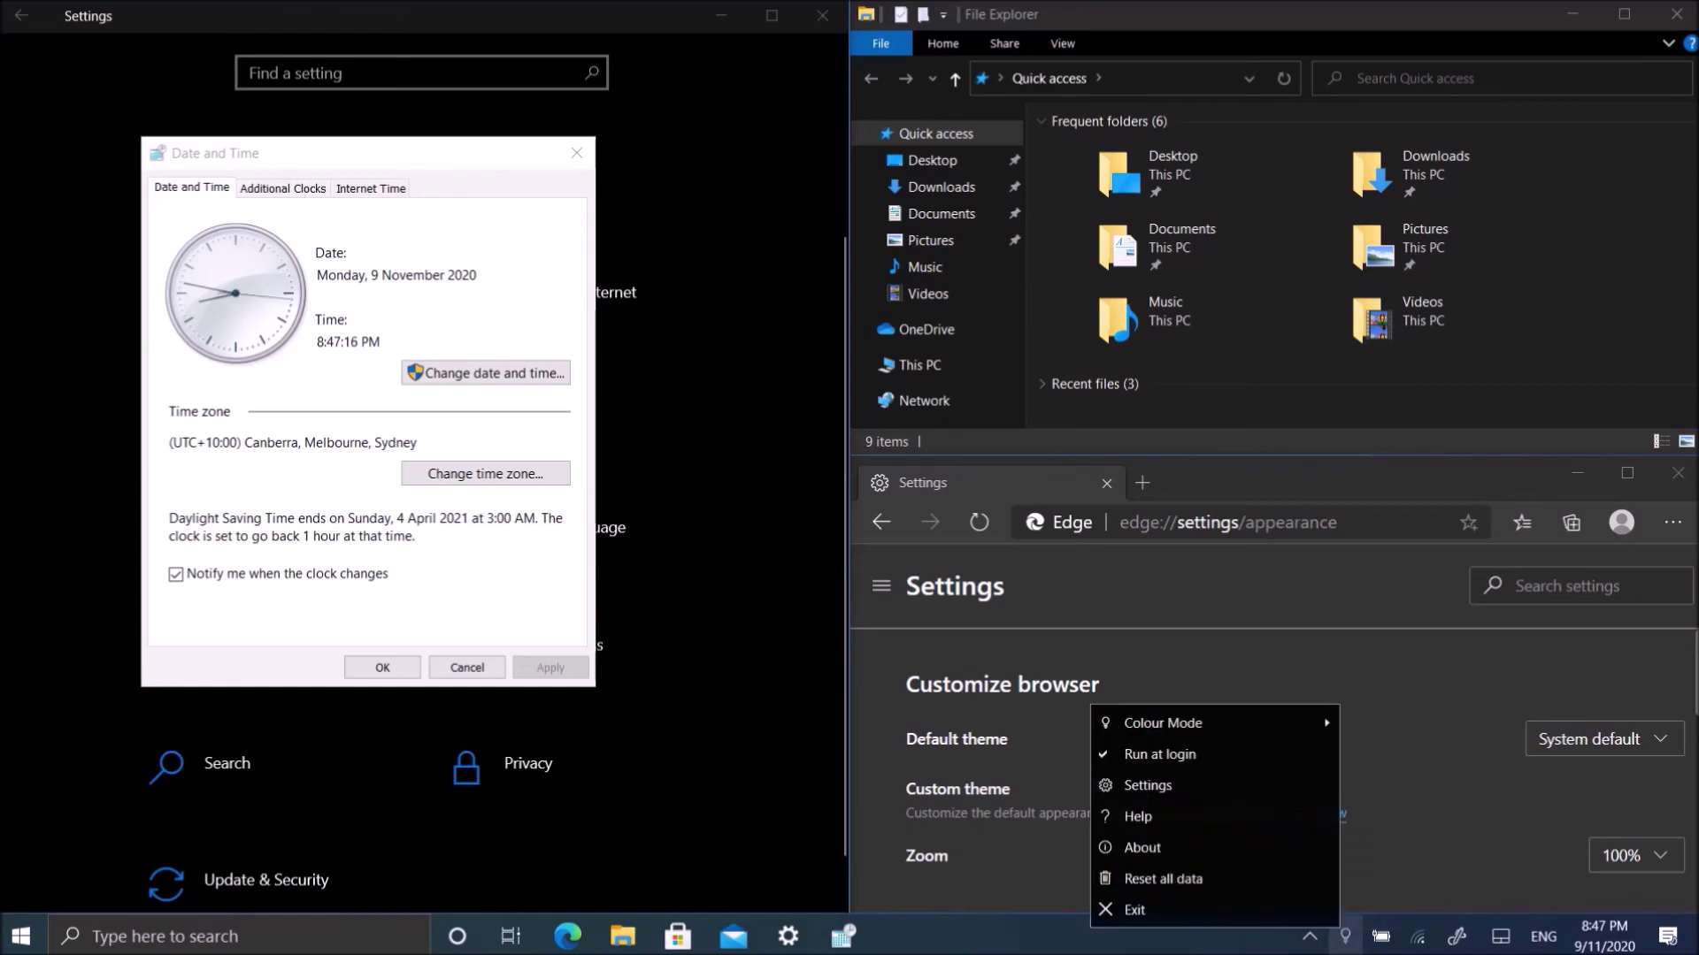
{"action": "mouse_move", "coordinate": [1221, 723]}
{"action": "mouse_move", "coordinate": [1163, 723]}
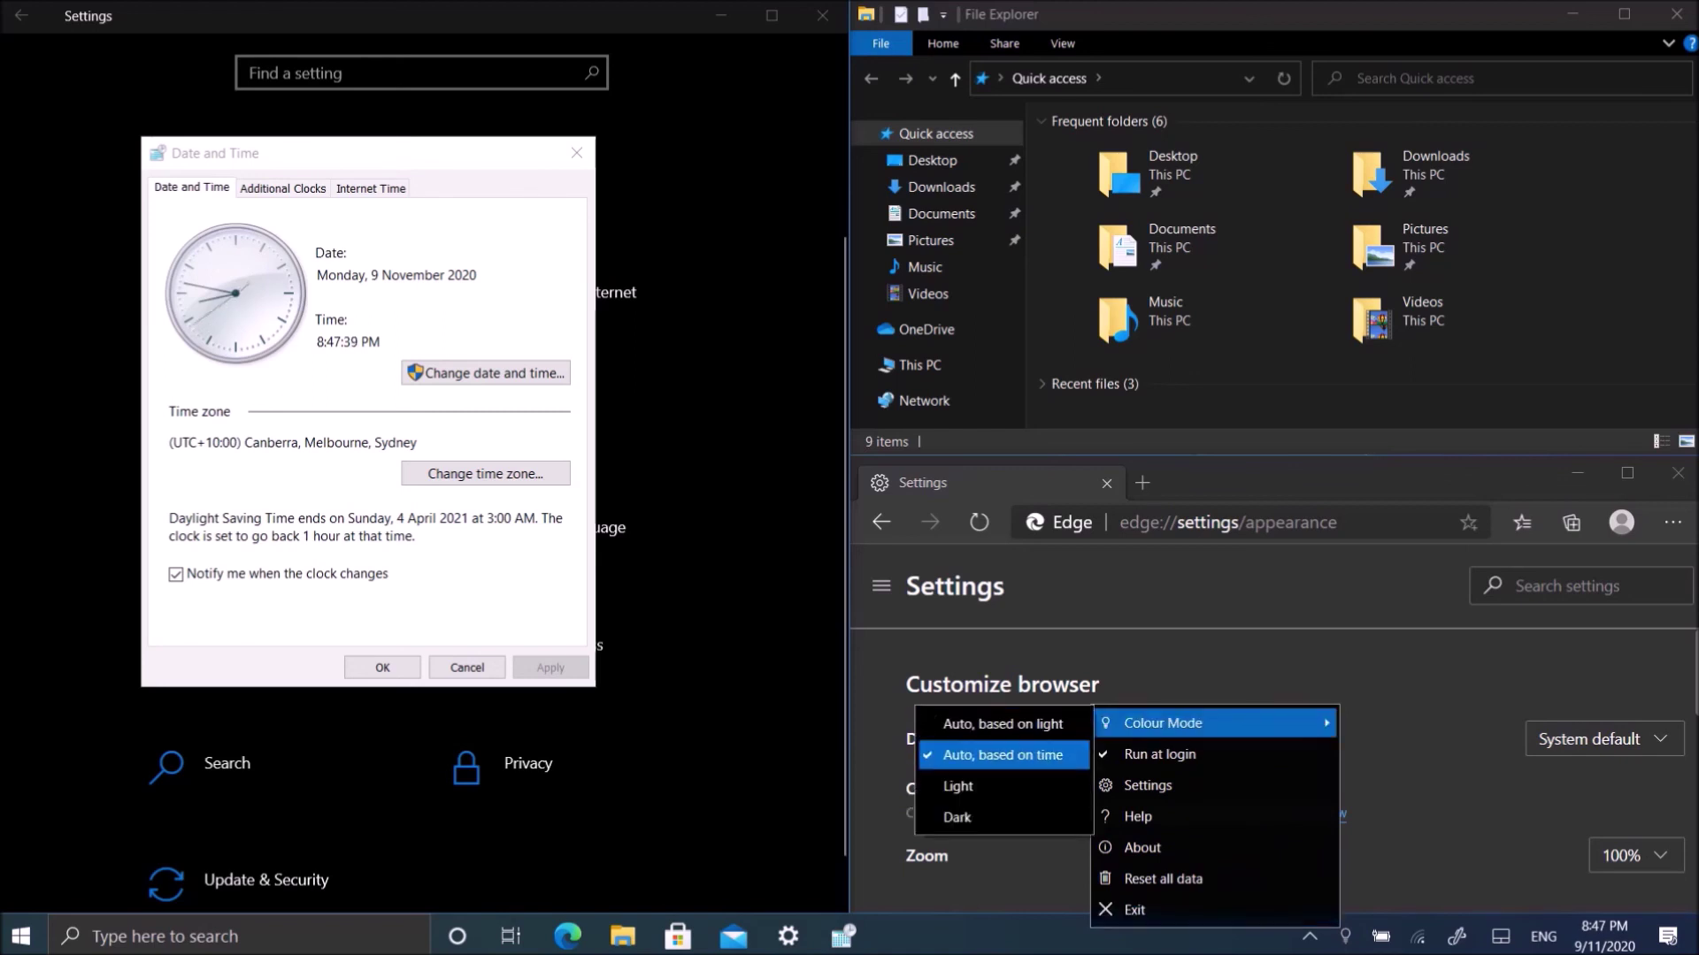